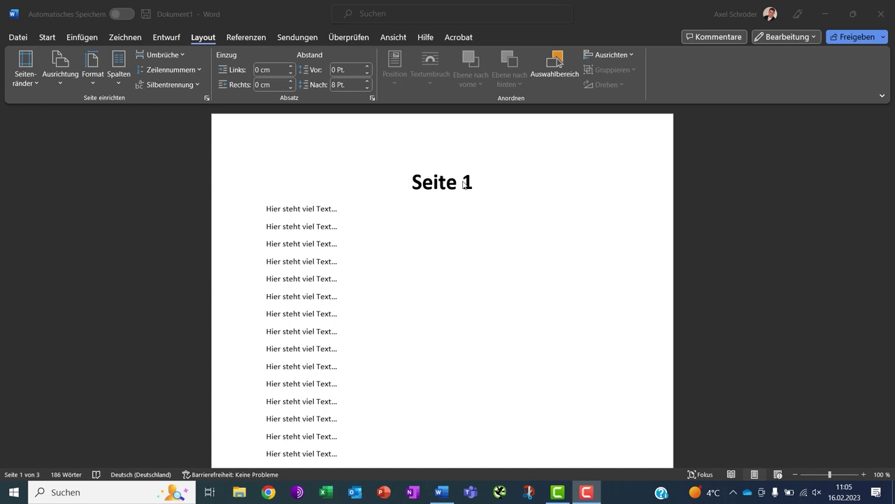
Scroll down through the three-page document and back up to review its pages.
scroll(342, 214, "down", 2)
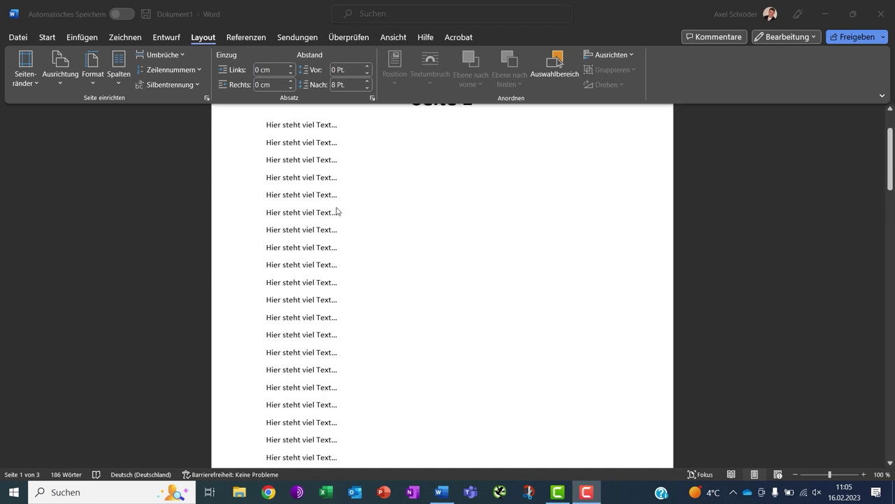
scroll(325, 217, "down", 2)
scroll(316, 266, "down", 1)
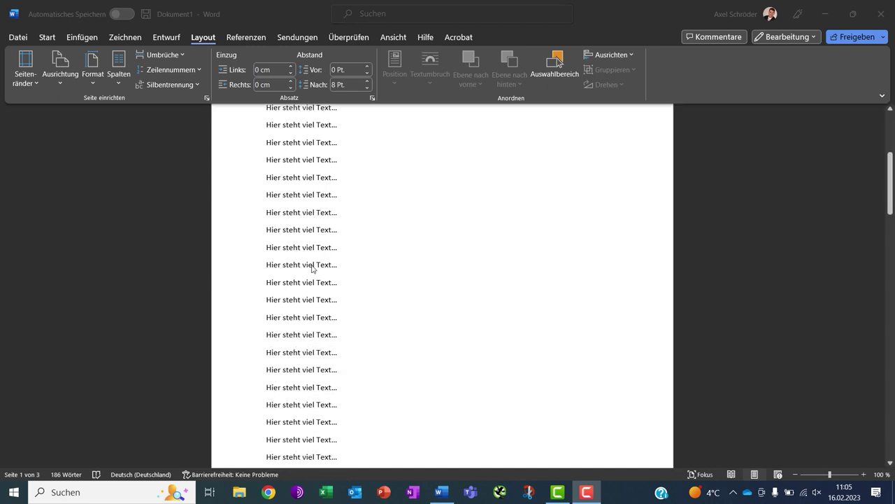
scroll(314, 264, "down", 1)
scroll(310, 264, "down", 1)
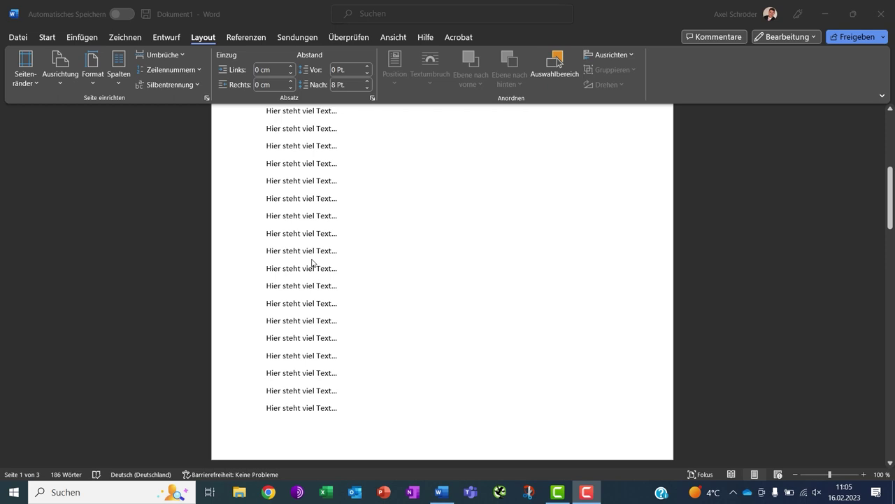
scroll(311, 261, "down", 3)
scroll(311, 257, "down", 4)
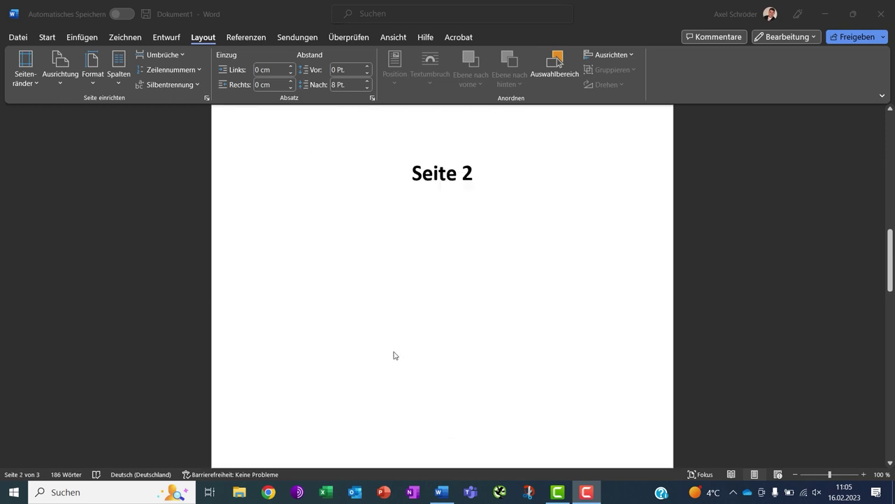
scroll(393, 355, "down", 1)
scroll(394, 355, "down", 5)
scroll(394, 355, "down", 3)
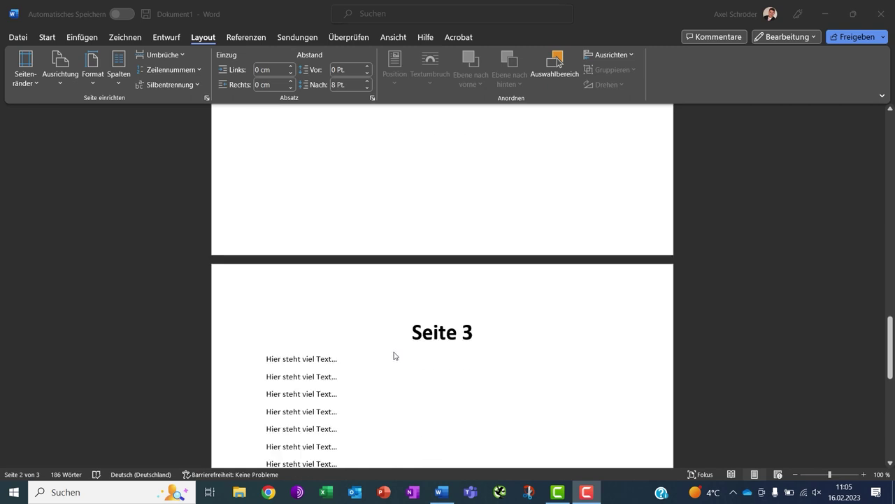
scroll(395, 350, "down", 2)
scroll(320, 335, "down", 2)
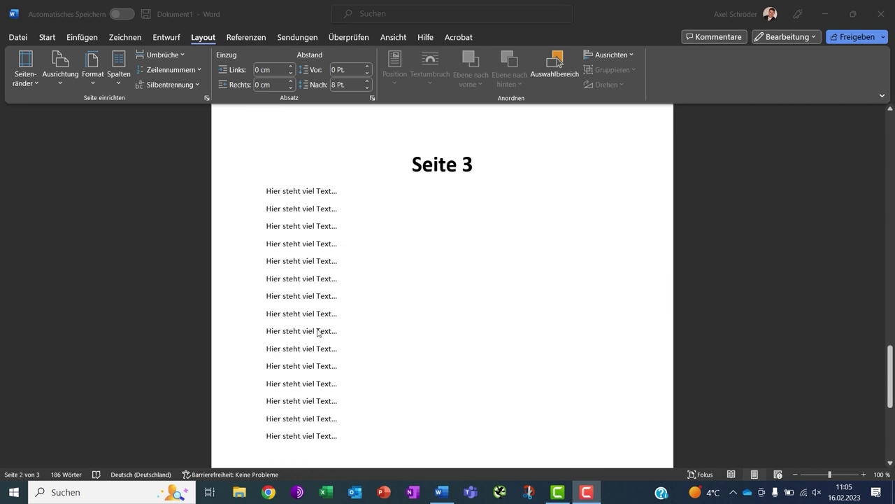
scroll(315, 335, "down", 1)
scroll(314, 333, "up", 2)
scroll(314, 329, "up", 4)
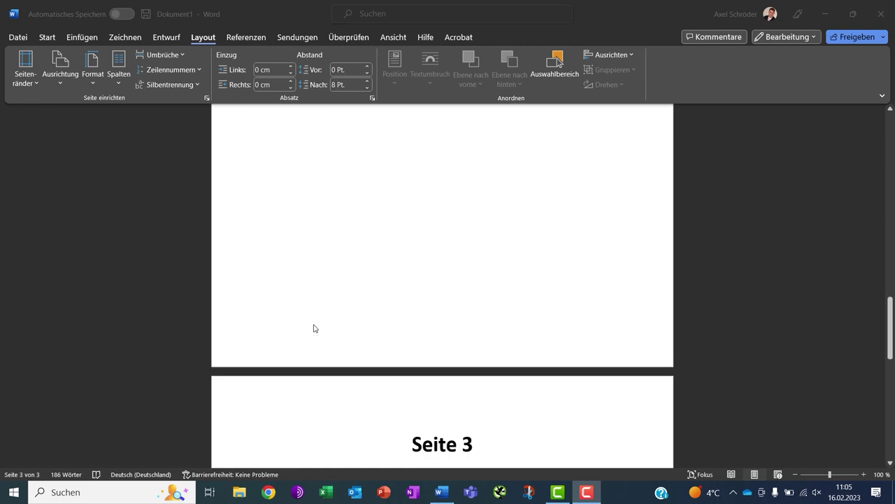
scroll(315, 327, "up", 5)
scroll(317, 328, "up", 2)
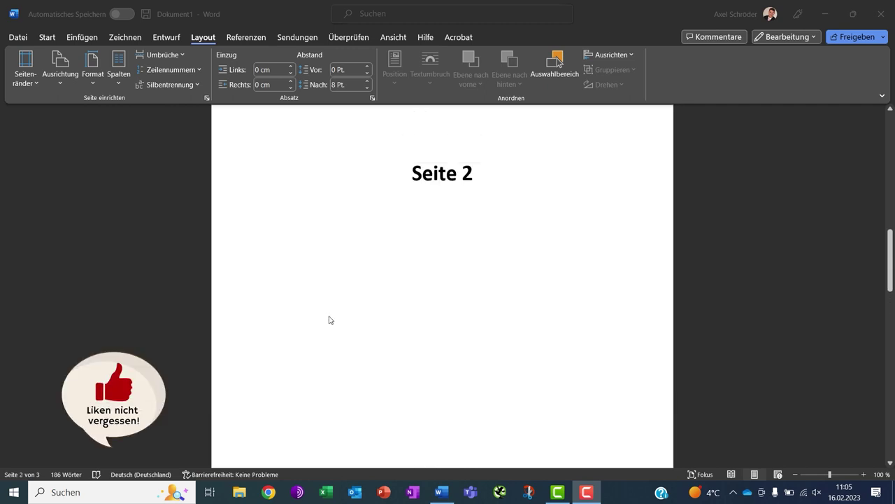
scroll(328, 322, "up", 2)
scroll(337, 316, "down", 1)
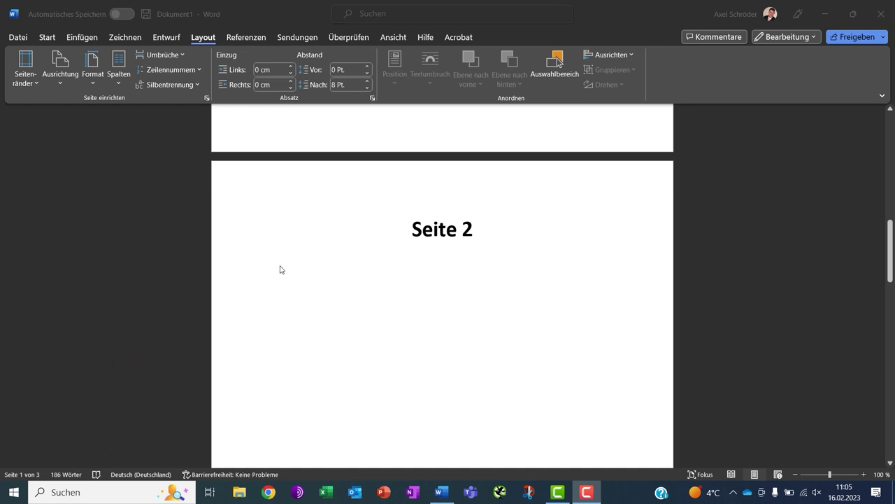
Try landscape orientation for the whole document, then switch the pages back to portrait.
left_click(170, 208)
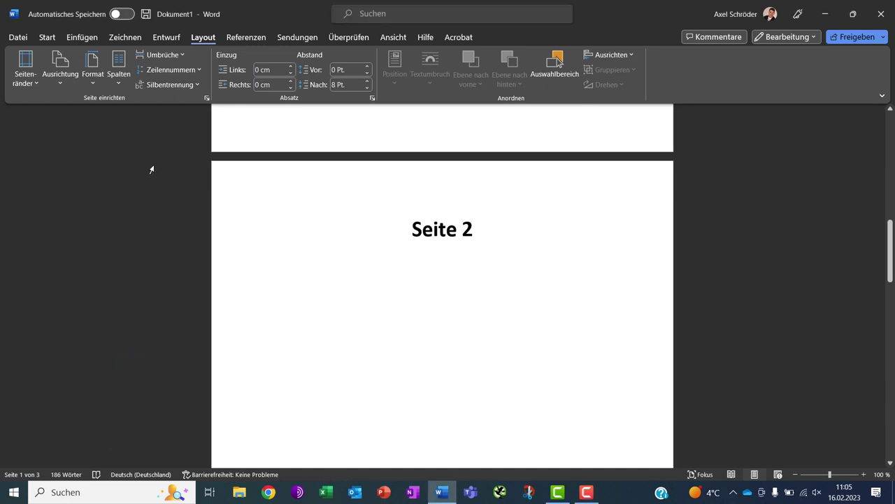
left_click(64, 82)
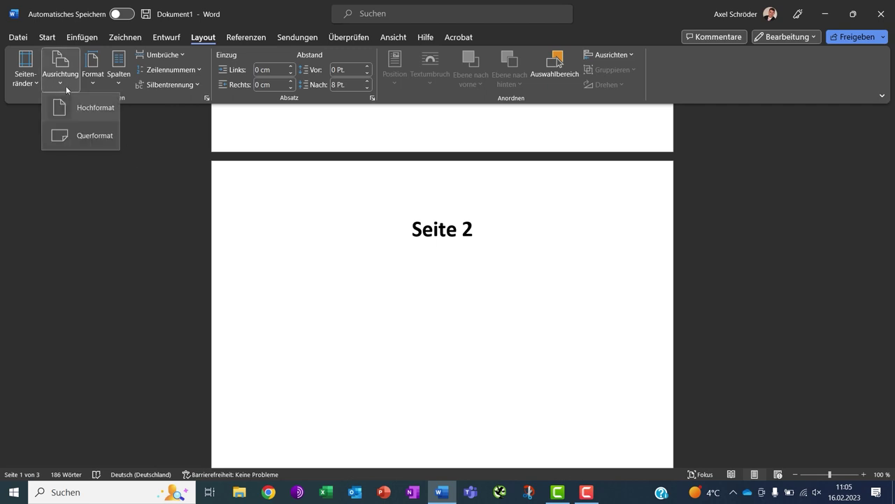
left_click(88, 135)
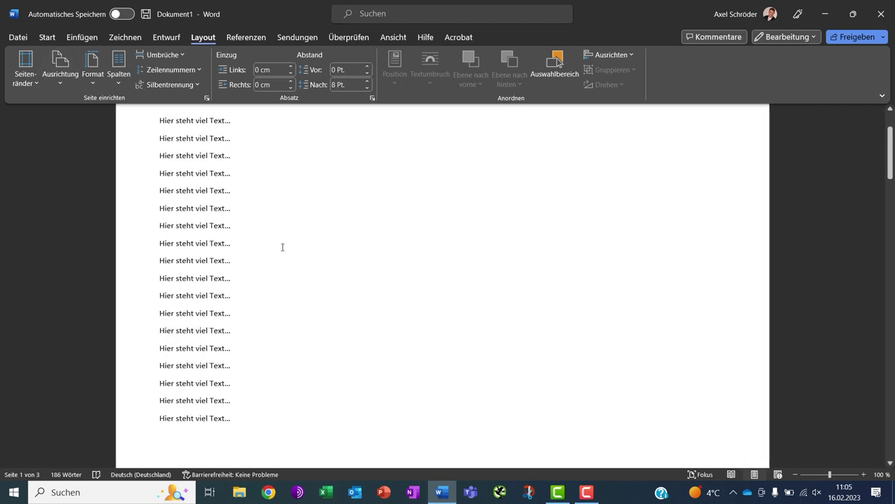
scroll(278, 248, "up", 2)
scroll(277, 247, "down", 1)
scroll(276, 245, "down", 2)
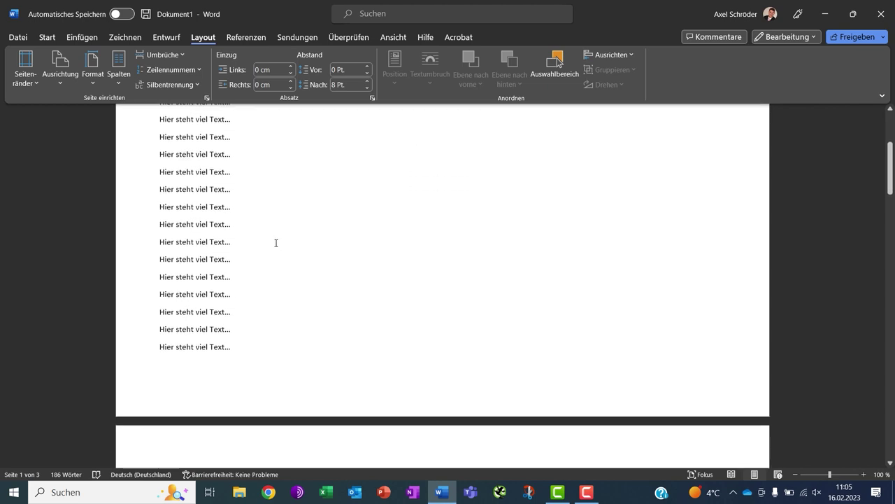
scroll(273, 241, "down", 3)
scroll(273, 241, "down", 3)
scroll(273, 243, "down", 3)
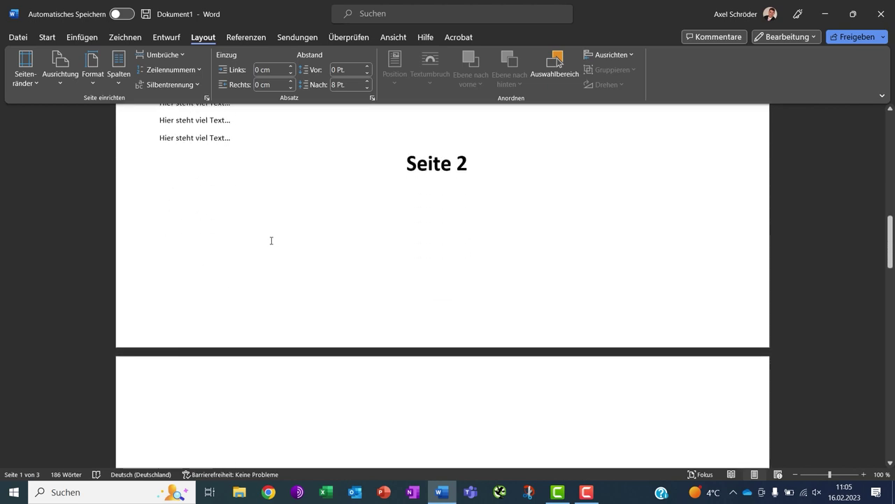
scroll(273, 239, "up", 2)
scroll(174, 205, "up", 1)
left_click(60, 86)
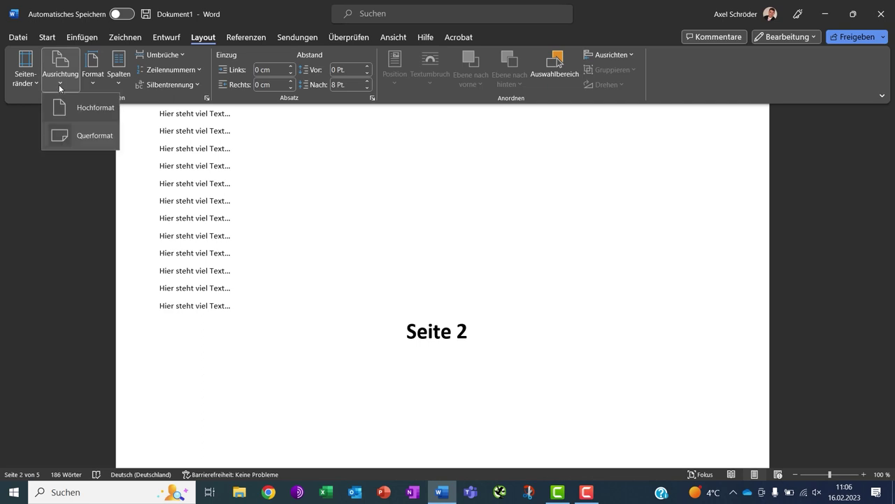
left_click(84, 107)
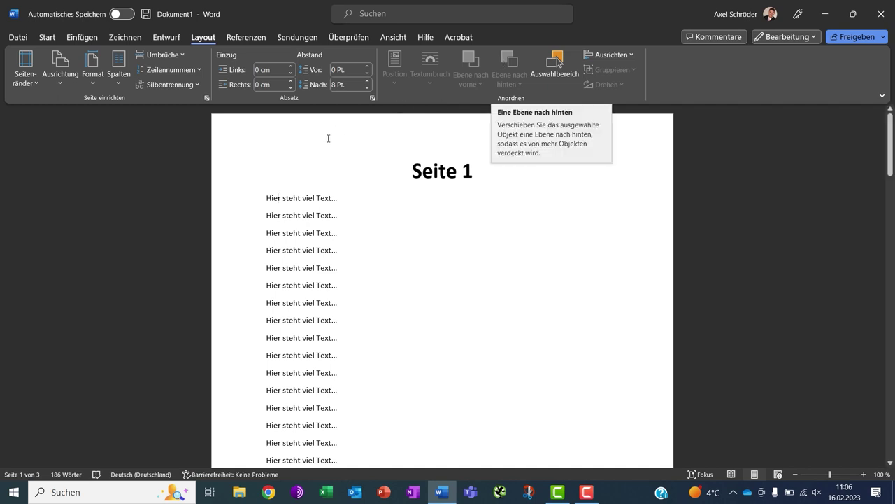
Turn on the ¶ display of paragraph marks and space dots, checking down to page 1's end.
left_click(46, 37)
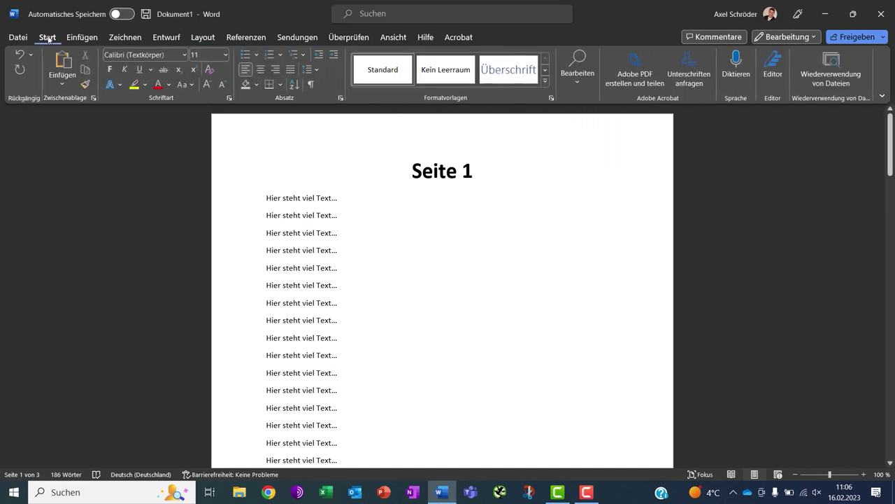
left_click(311, 84)
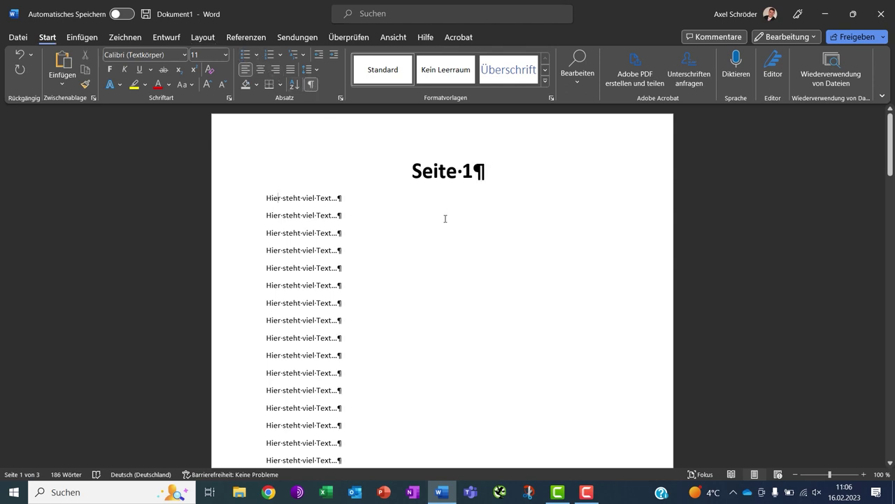
scroll(448, 216, "down", 2)
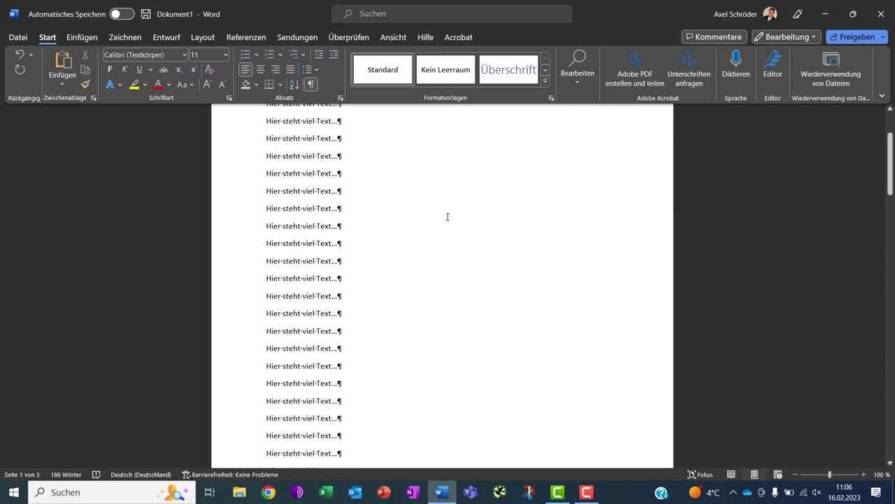
scroll(446, 217, "down", 3)
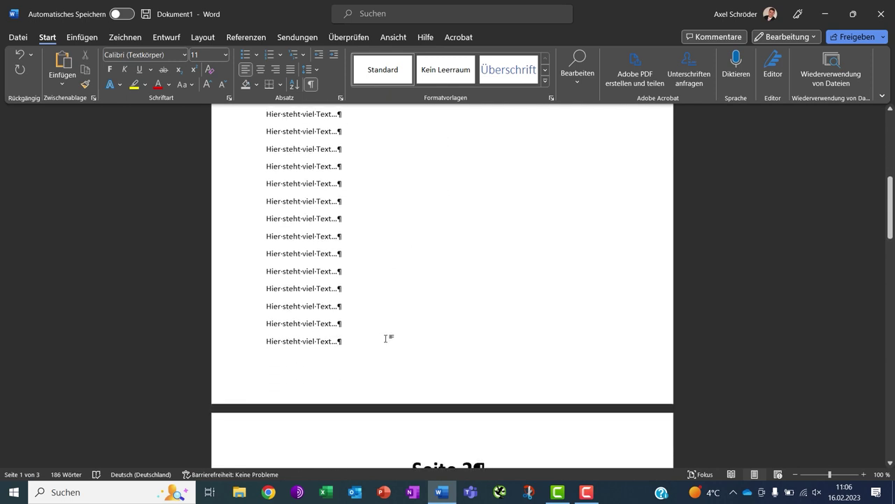
left_click(201, 37)
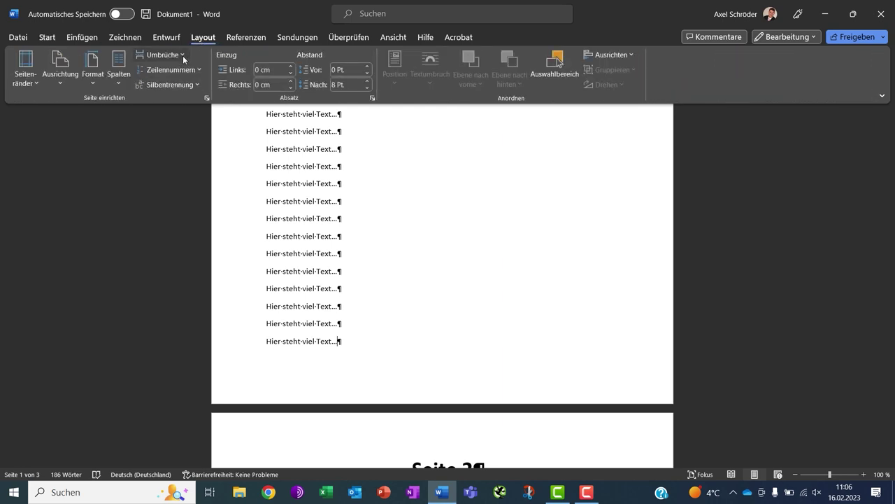
Insert next-page section breaks after page 1's text and at the end of page 2.
left_click(182, 56)
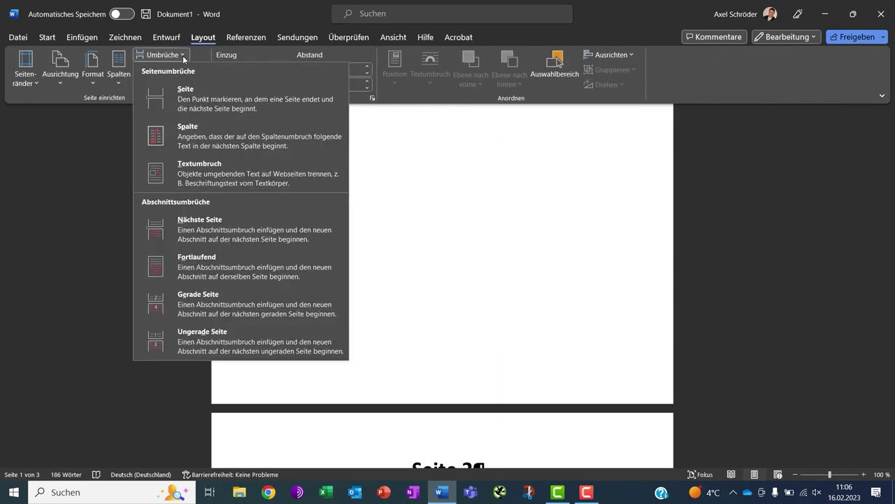
left_click(323, 229)
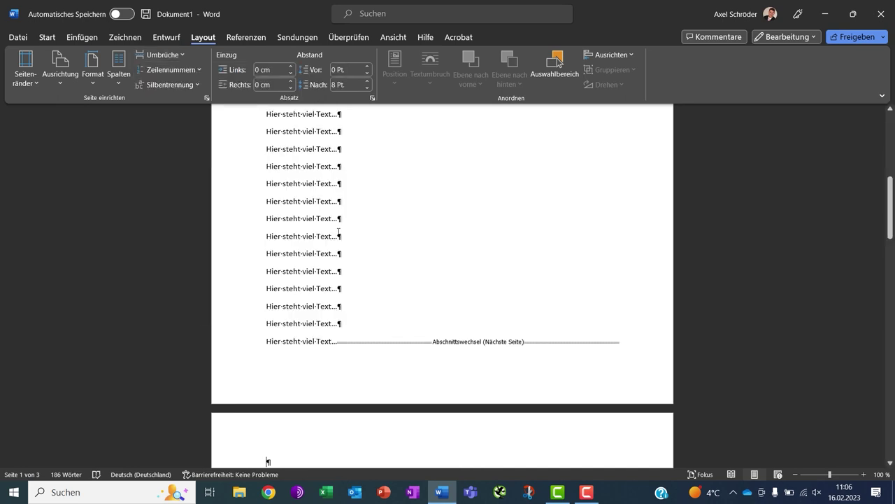
scroll(339, 232, "down", 3)
scroll(336, 231, "down", 1)
scroll(337, 231, "down", 3)
scroll(341, 232, "down", 2)
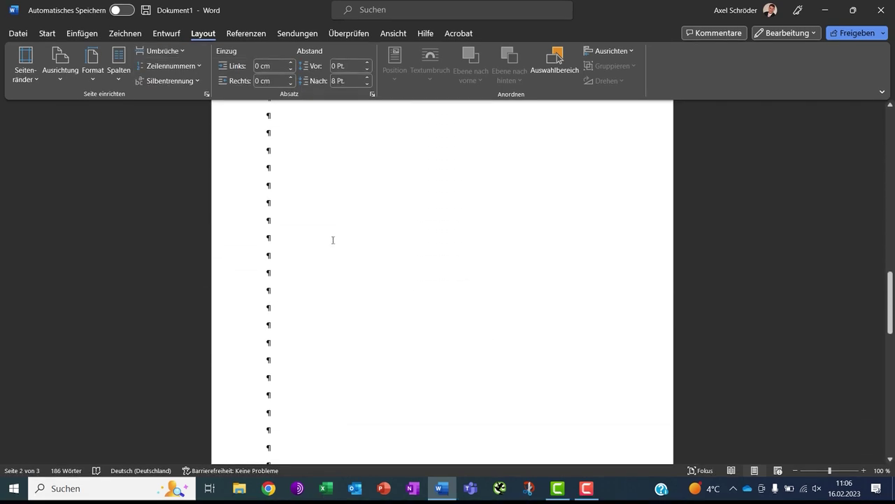
scroll(333, 240, "down", 4)
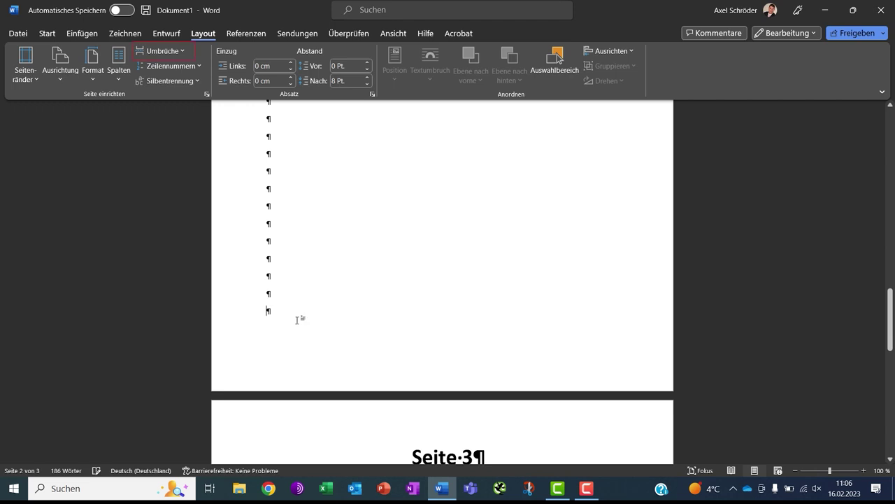
left_click(180, 52)
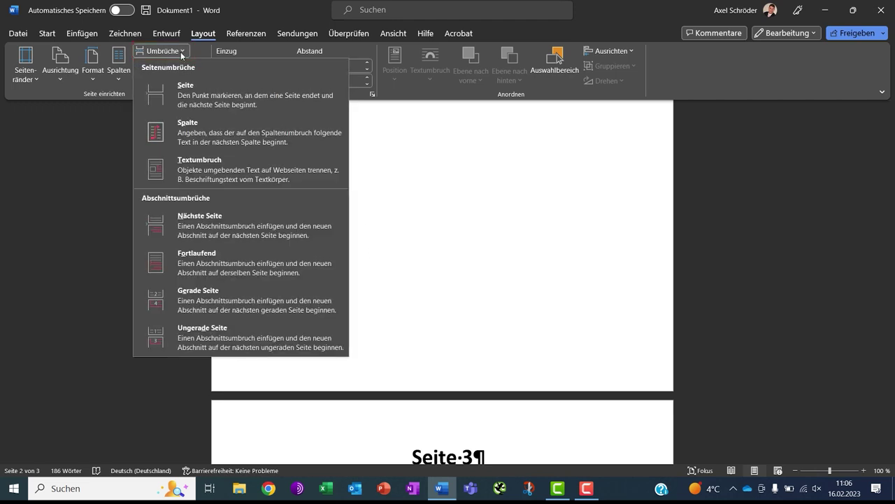
left_click(325, 213)
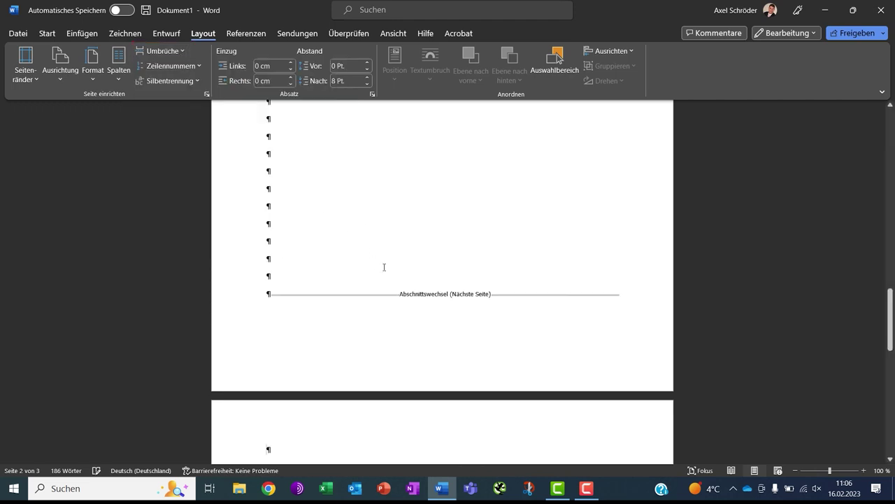
scroll(384, 267, "down", 3)
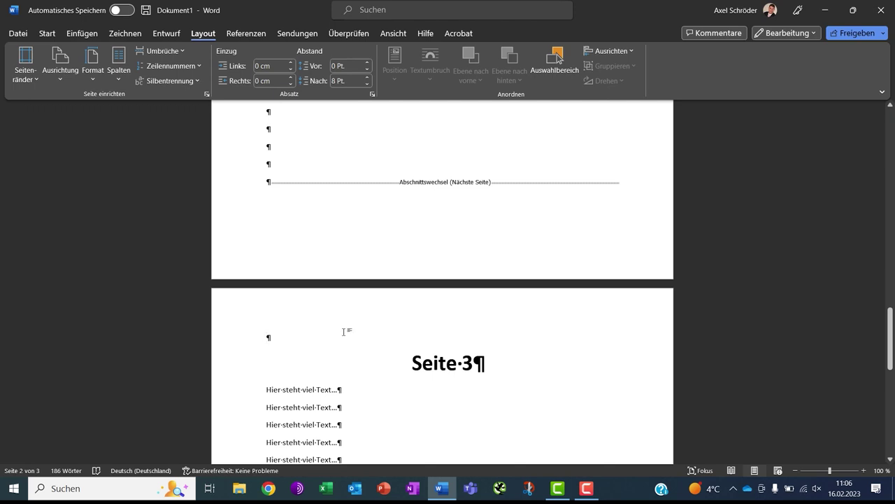
Delete the empty paragraph above the 'Seite 3' heading and place the cursor on page 2.
key("Delete")
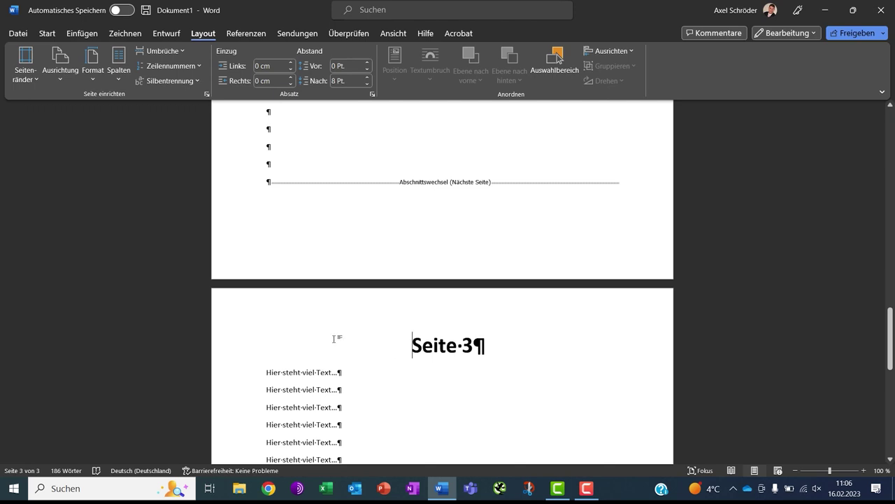
scroll(362, 322, "up", 10)
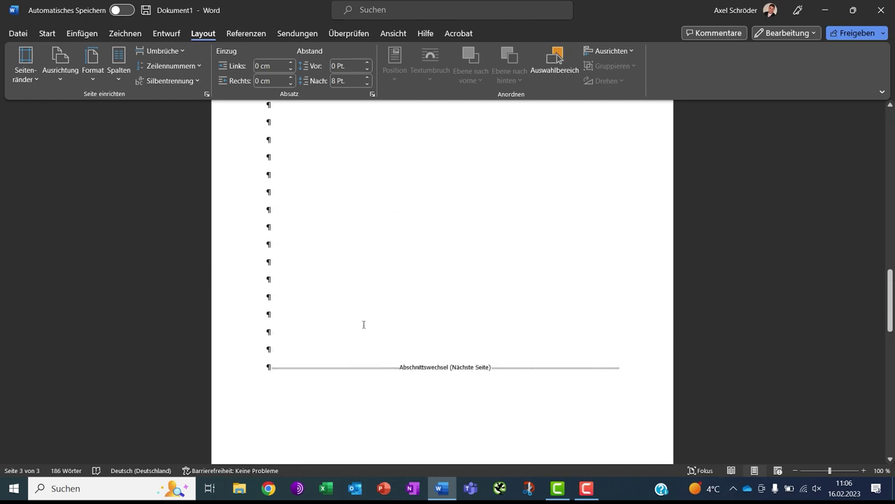
left_click(382, 225)
scroll(374, 210, "up", 2)
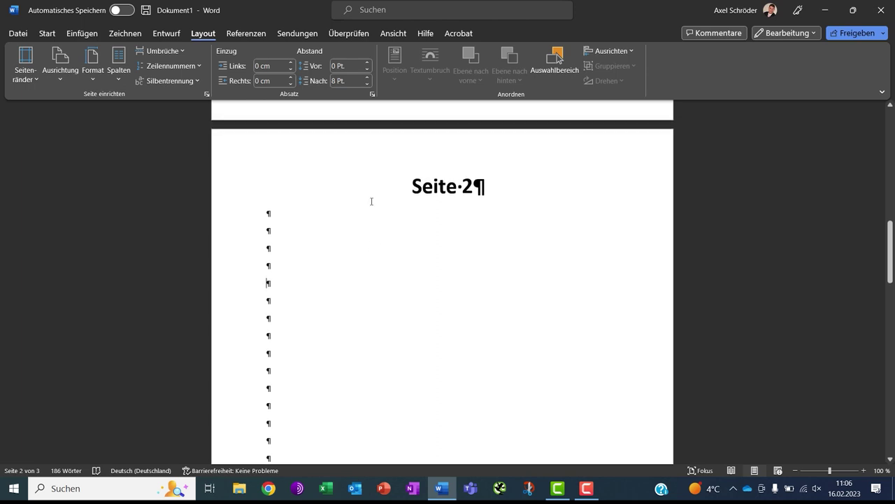
Set only page 2's section to landscape (Querformat) orientation.
left_click(60, 78)
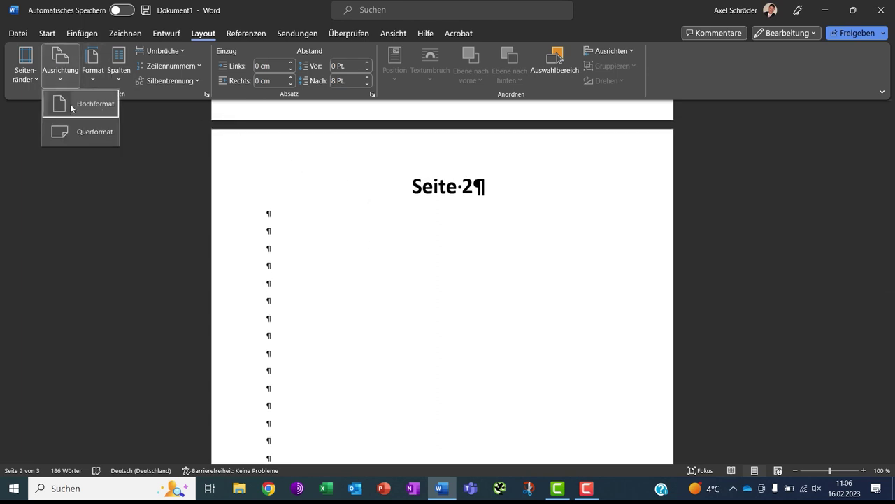
left_click(89, 132)
scroll(461, 257, "up", 2)
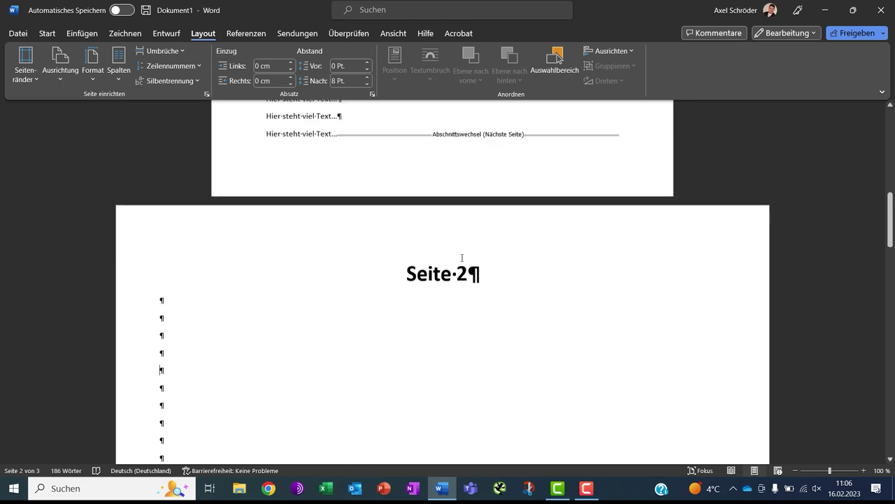
scroll(461, 257, "up", 4)
scroll(461, 257, "up", 4)
scroll(458, 245, "up", 4)
scroll(446, 202, "up", 4)
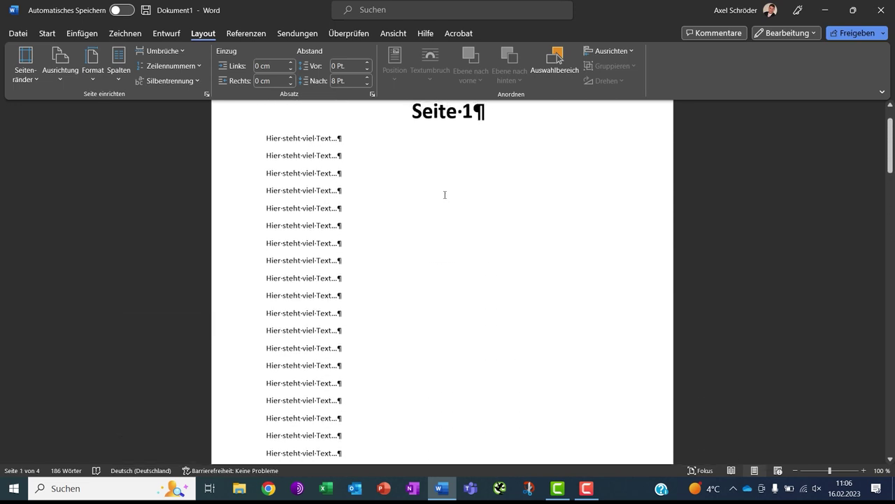
scroll(443, 193, "up", 2)
scroll(431, 256, "down", 1)
scroll(427, 254, "down", 2)
scroll(426, 256, "down", 2)
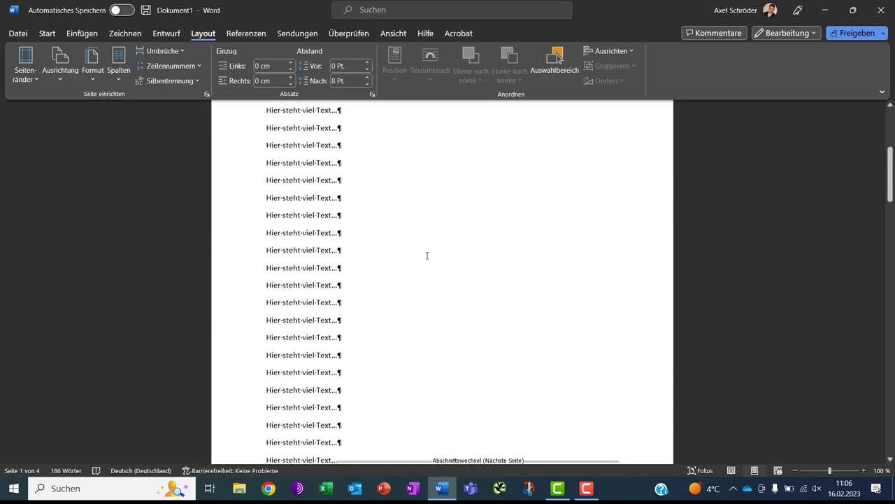
scroll(427, 256, "down", 1)
scroll(427, 256, "down", 2)
scroll(426, 255, "down", 3)
scroll(434, 254, "down", 2)
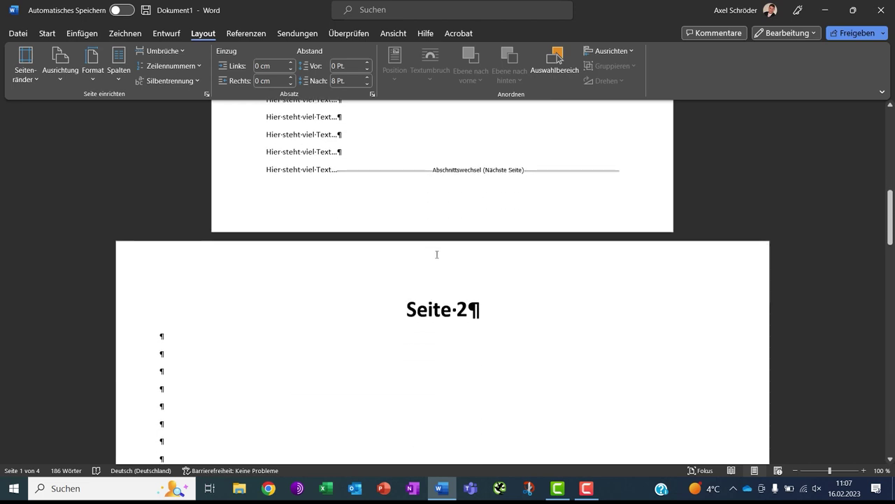
scroll(439, 246, "down", 2)
scroll(464, 304, "down", 1)
scroll(463, 300, "down", 1)
scroll(463, 298, "down", 2)
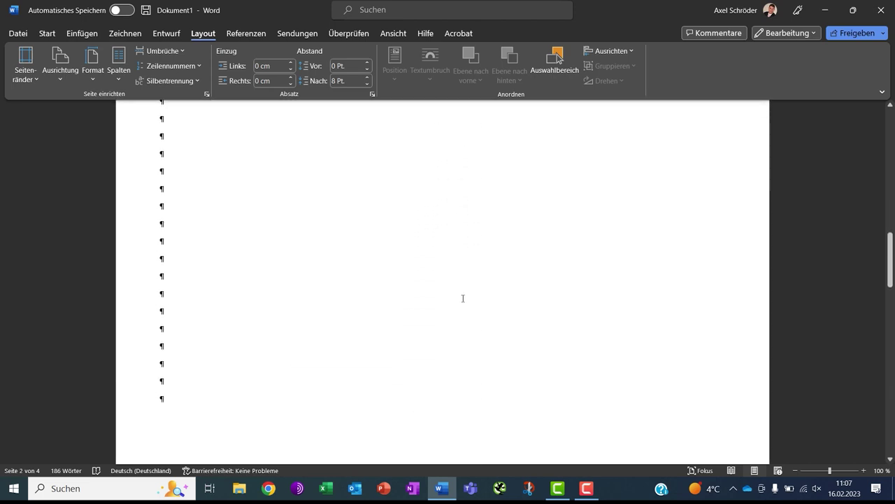
scroll(461, 291, "down", 4)
scroll(459, 290, "down", 1)
scroll(455, 292, "down", 1)
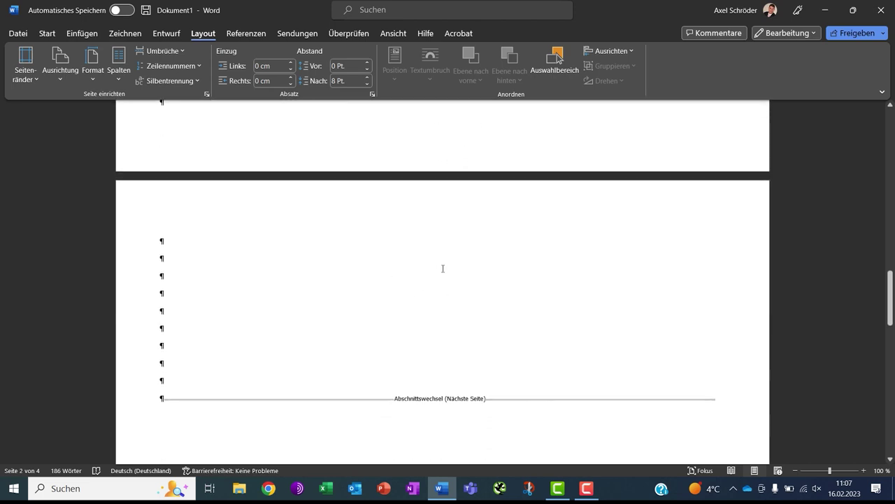
scroll(440, 231, "up", 3)
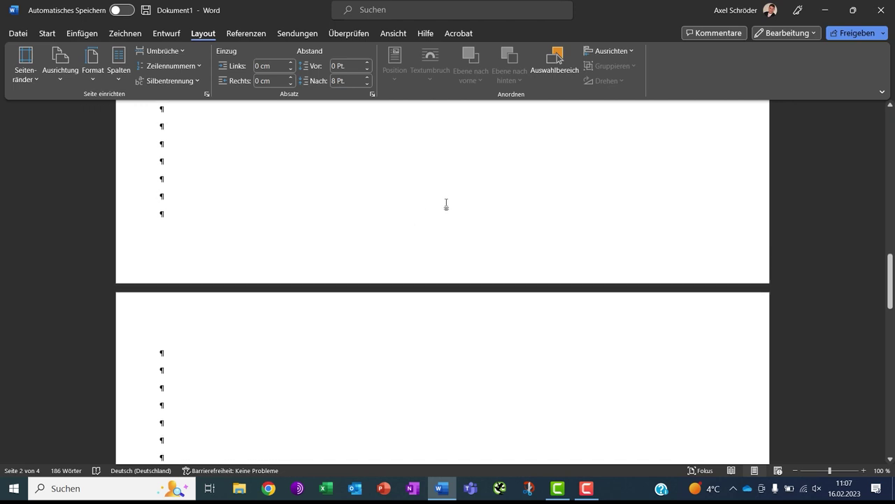
Delete the two empty paragraphs on the extra page so the document returns to three pages.
key("Delete")
key("Delete")
key("Delete")
key("Delete")
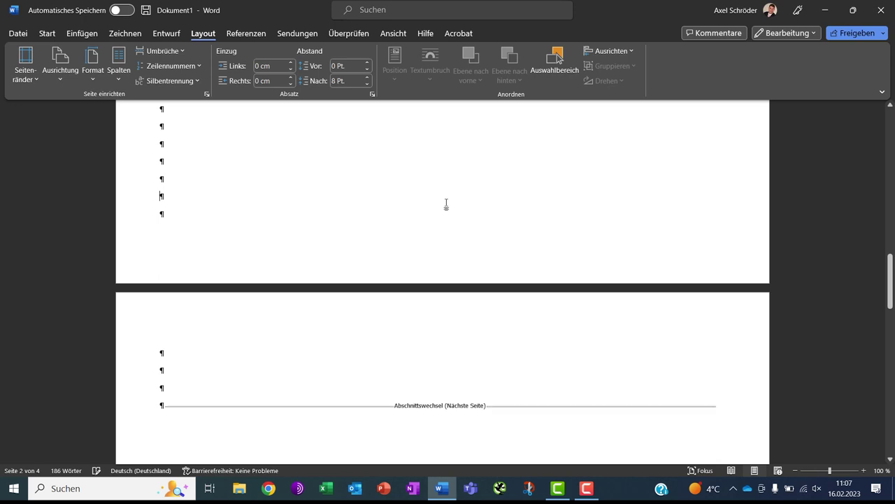
key("Delete")
key("Delete")
key("Delete")
key("Delete")
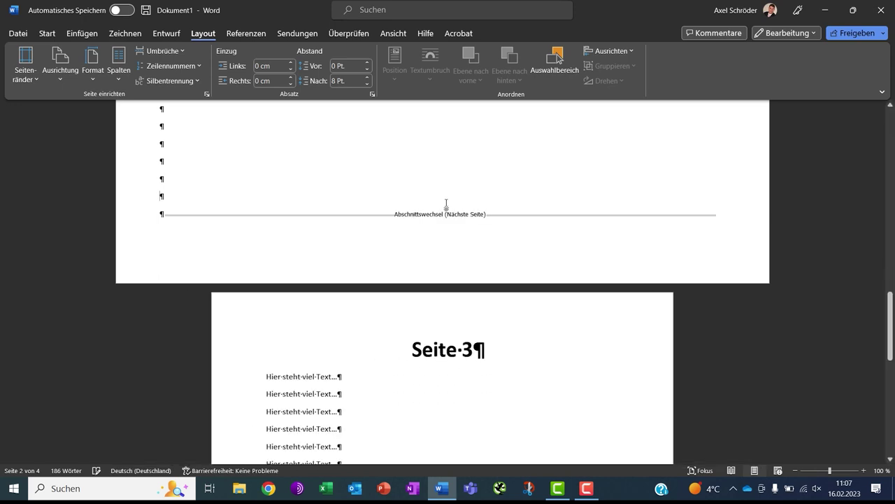
scroll(452, 204, "down", 1)
scroll(415, 354, "down", 2)
scroll(448, 349, "down", 1)
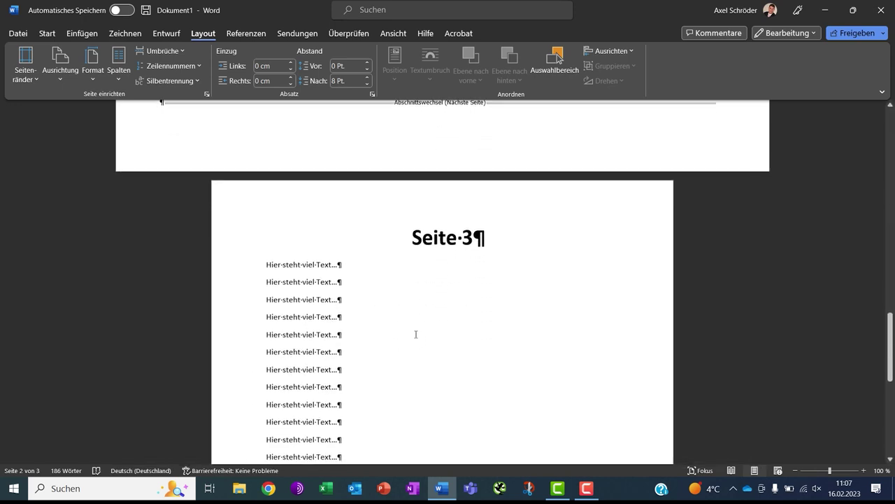
scroll(419, 322, "down", 2)
scroll(427, 360, "up", 4)
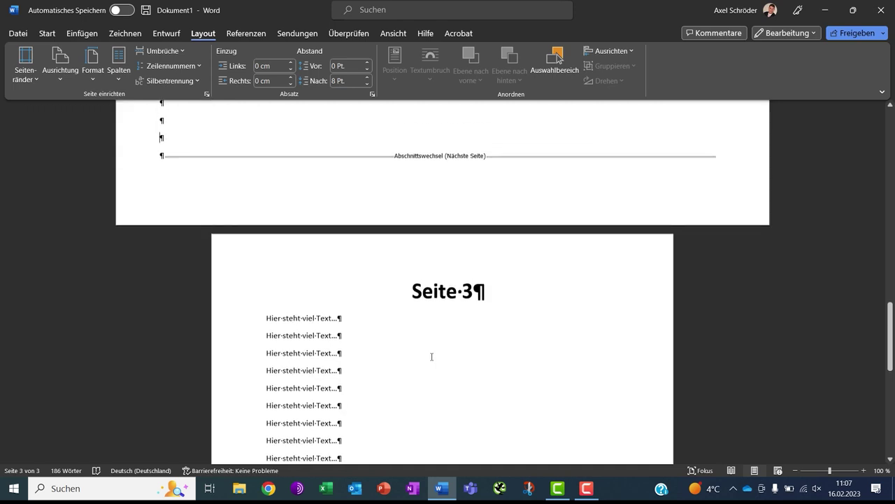
scroll(430, 359, "up", 5)
scroll(434, 357, "up", 4)
scroll(436, 356, "up", 2)
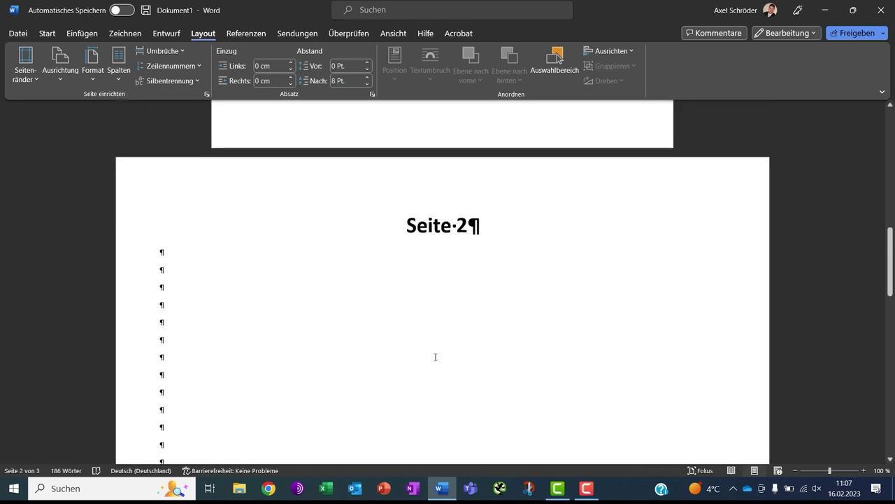
scroll(436, 356, "down", 1)
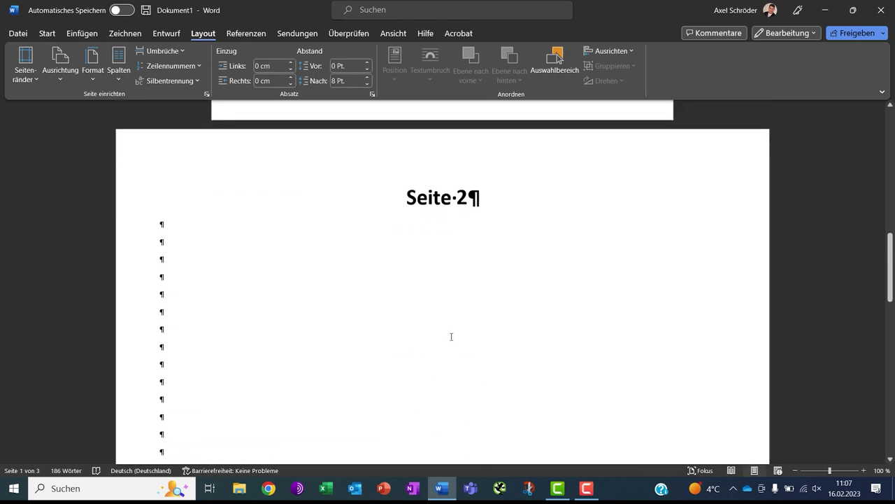
scroll(465, 332, "down", 2)
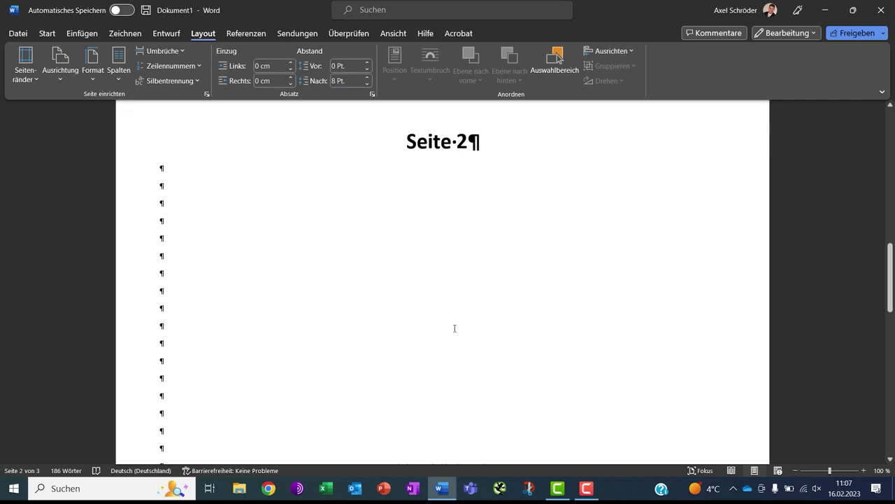
scroll(451, 323, "up", 2)
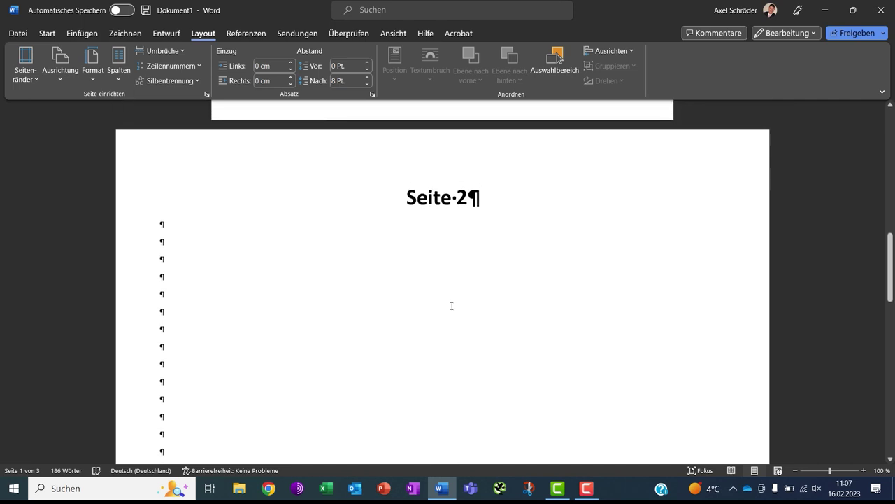
scroll(452, 305, "down", 1)
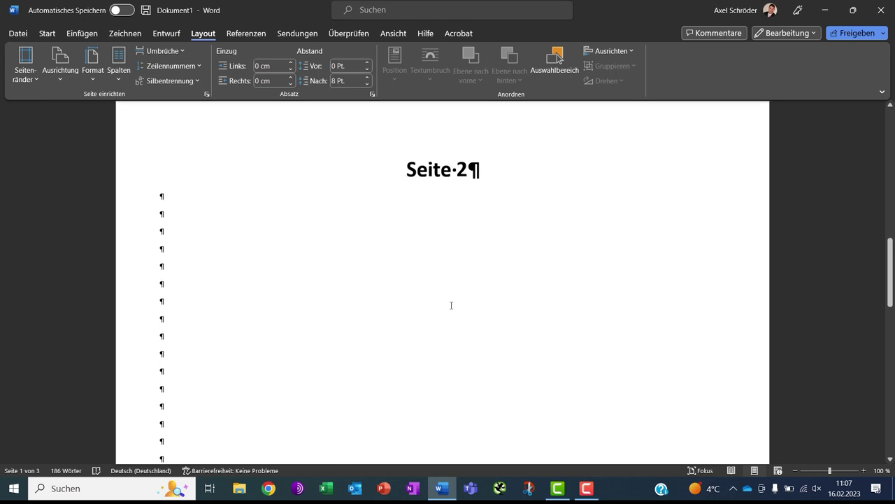
scroll(451, 305, "down", 1)
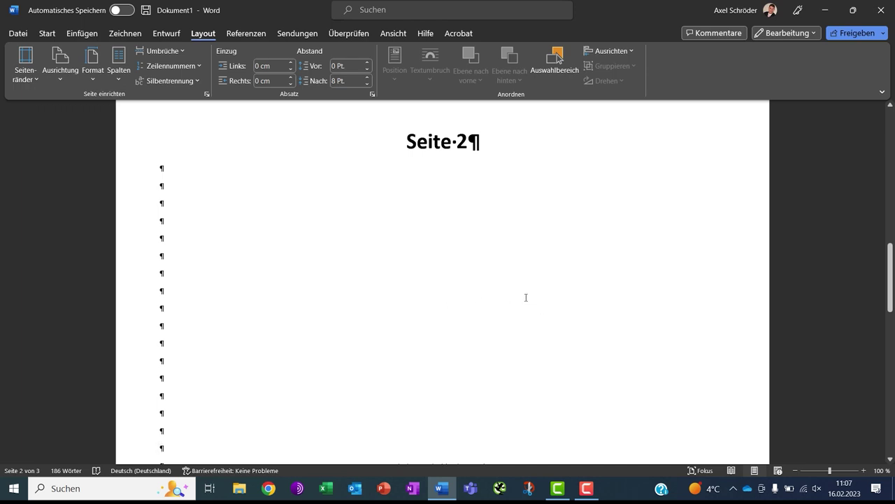
scroll(529, 291, "down", 1)
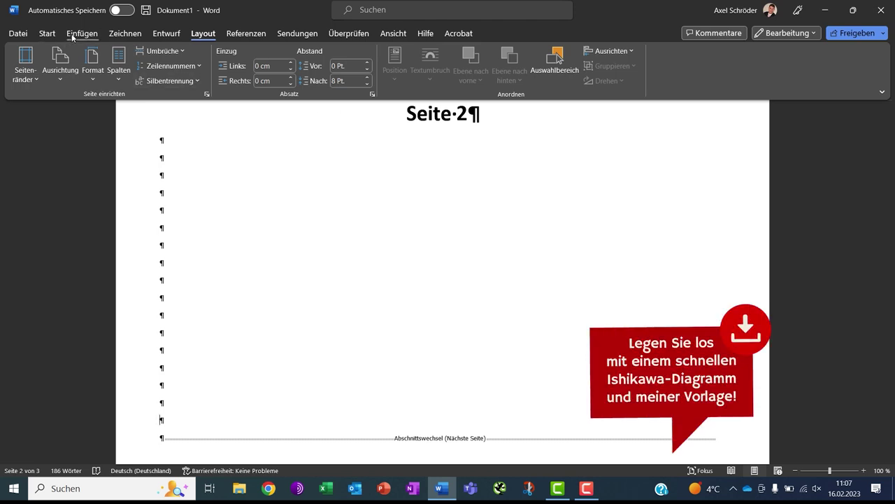
Draw a blue chord shape on the right side of page 2.
left_click(73, 37)
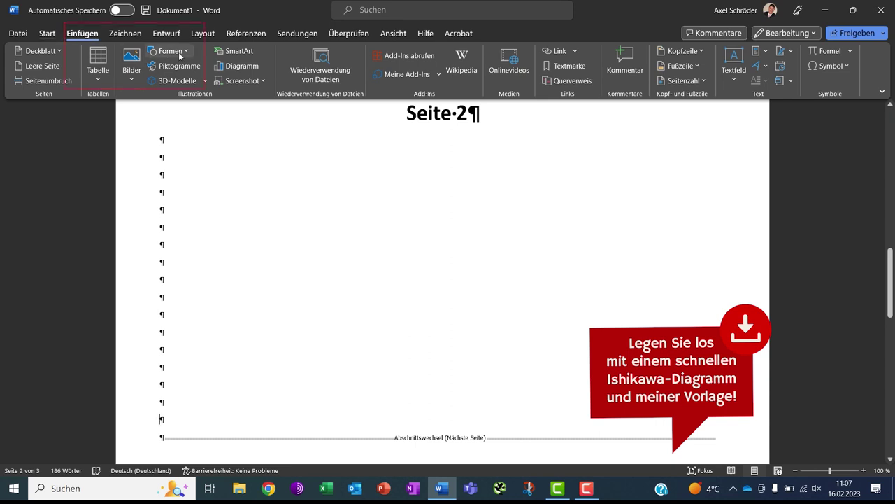
left_click(180, 56)
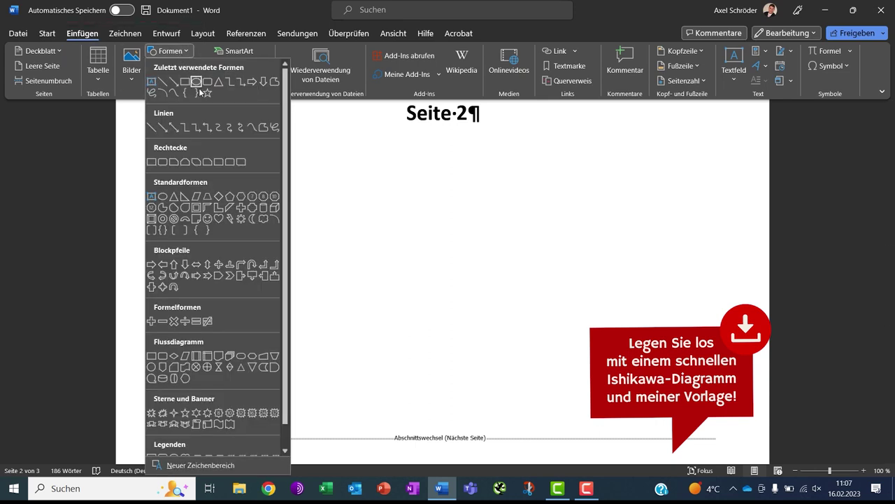
left_click(121, 211)
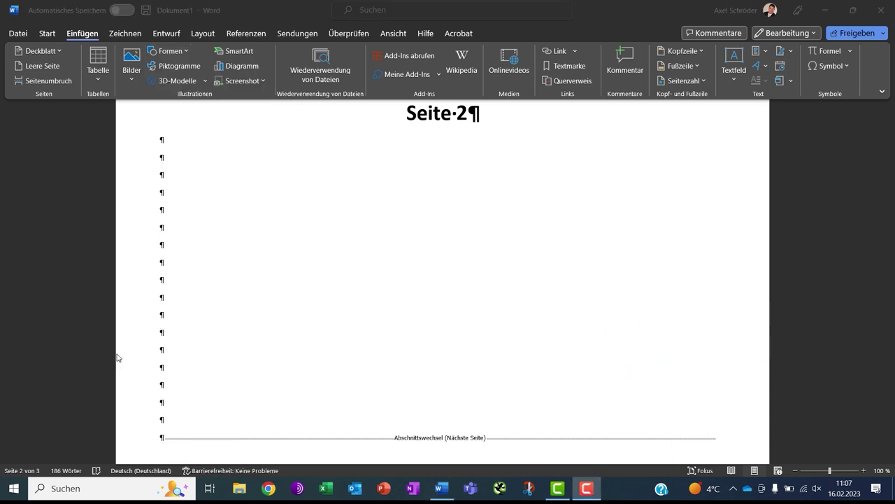
left_click(179, 54)
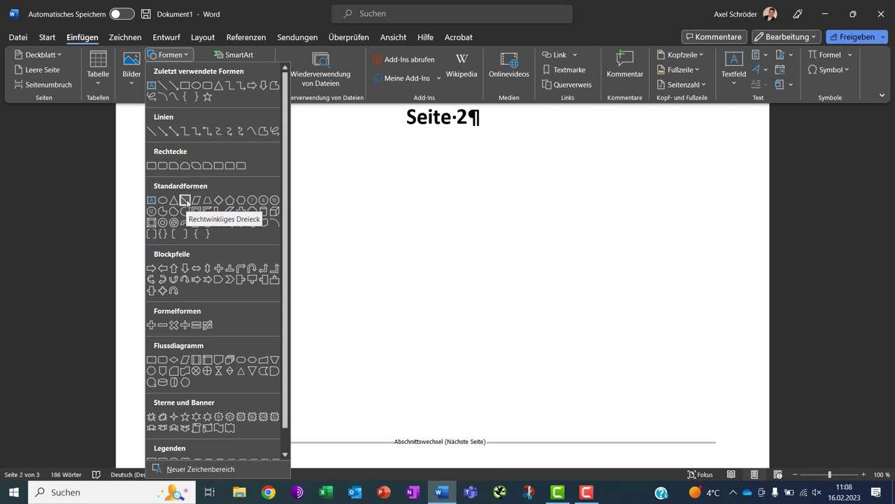
left_click(173, 211)
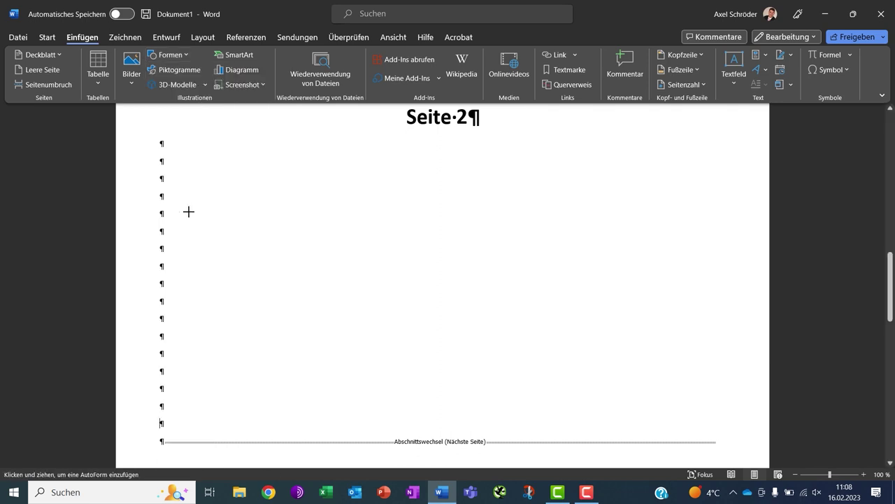
left_click_drag(624, 206, 699, 264)
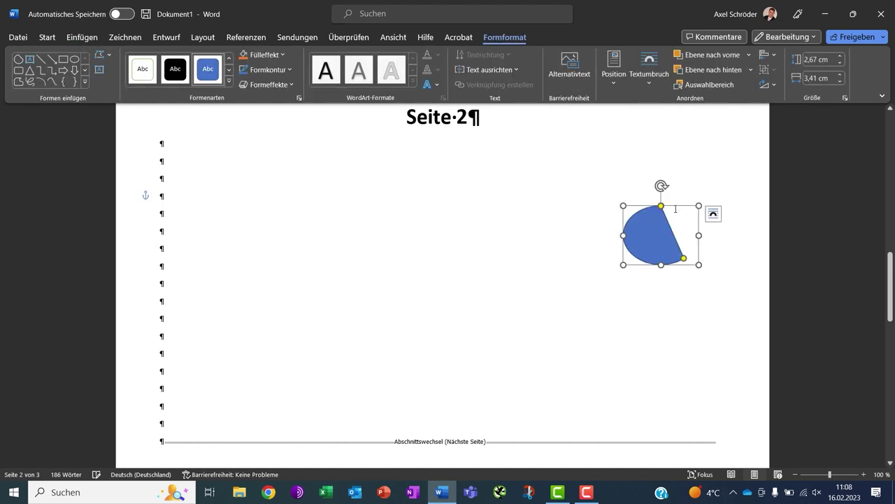
Rotate the chord so it reads as a right-facing half-disc, then deselect it.
left_click_drag(662, 184, 650, 197)
key("alt+Left")
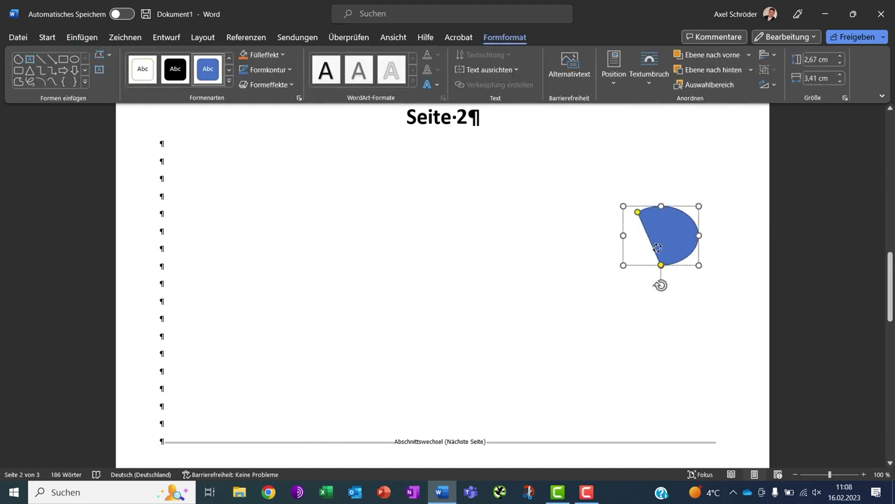
key("alt+Left")
key("alt+Left")
key("alt+Left")
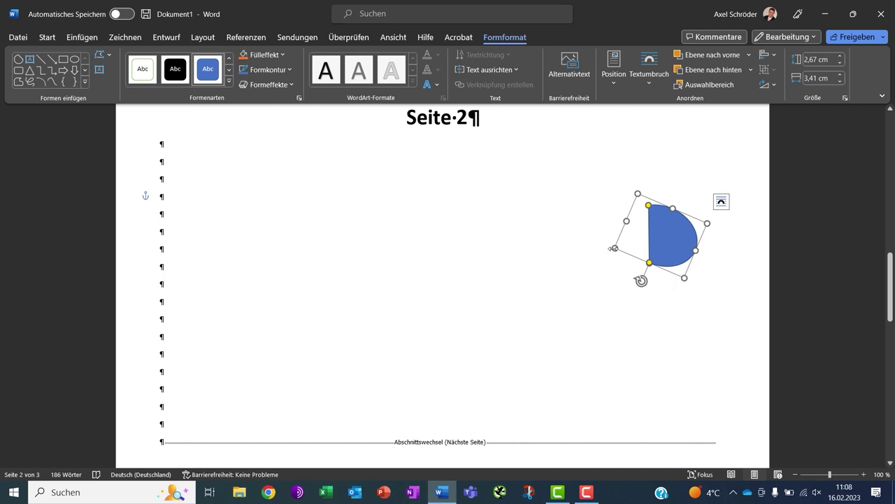
left_click(587, 258)
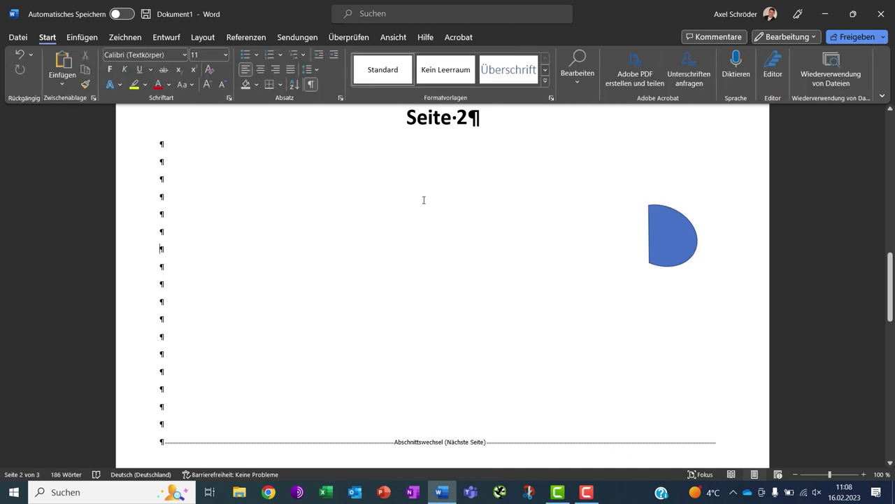
Draw a thin 19.54 cm rectangle bar leftward from the half-circle and butt it against the head.
left_click(91, 36)
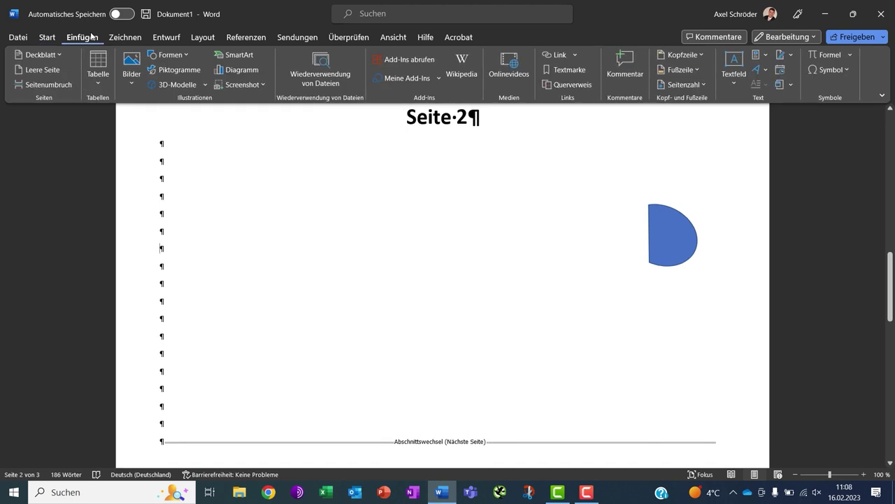
left_click(186, 55)
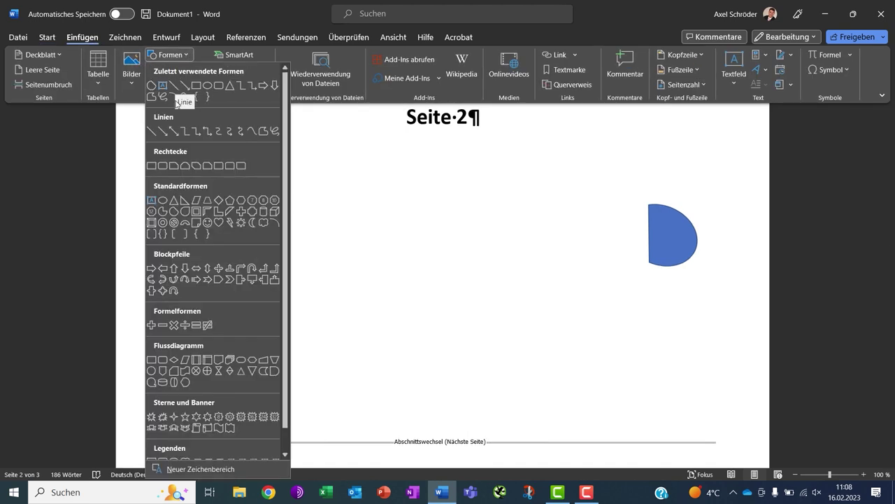
left_click(151, 166)
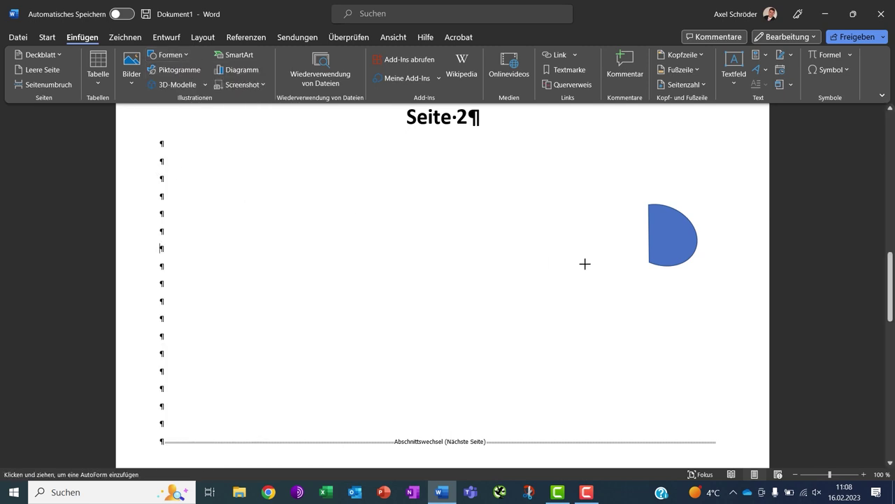
left_click_drag(637, 234, 213, 240)
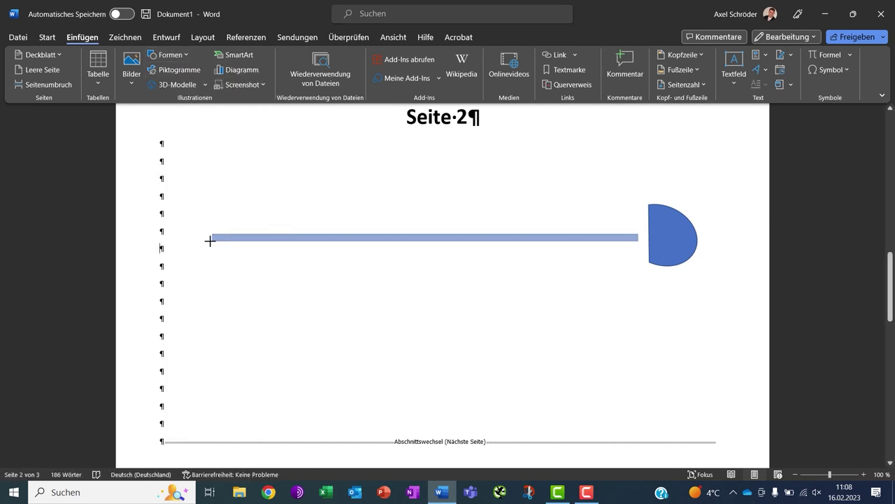
left_click_drag(213, 240, 207, 240)
left_click_drag(509, 242, 519, 237)
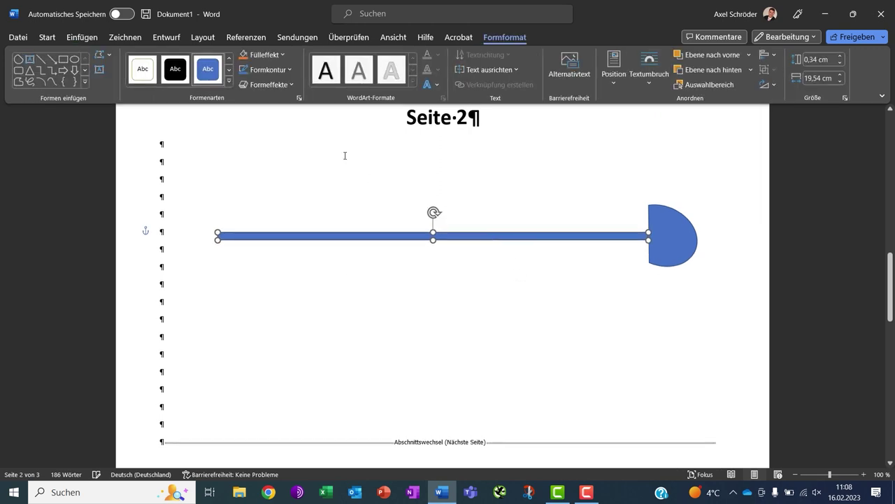
Draw a triangle, rotate it to point right, and place it at the spine's left end.
left_click(88, 39)
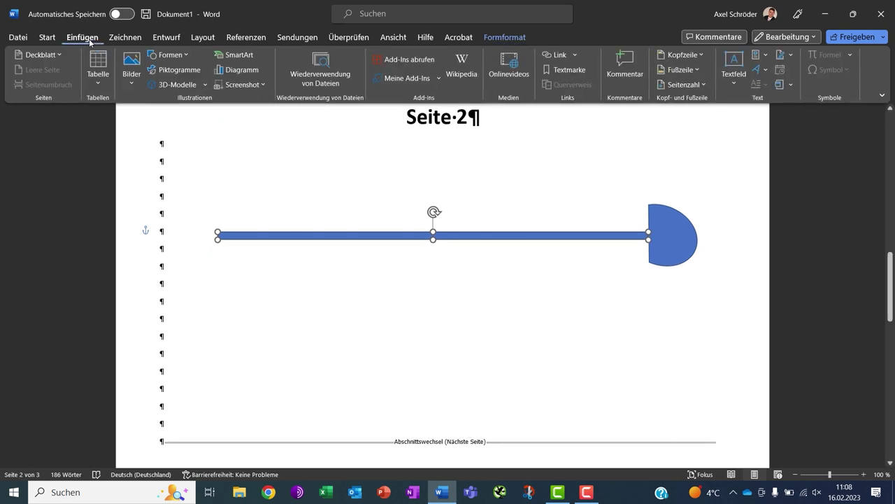
left_click(172, 55)
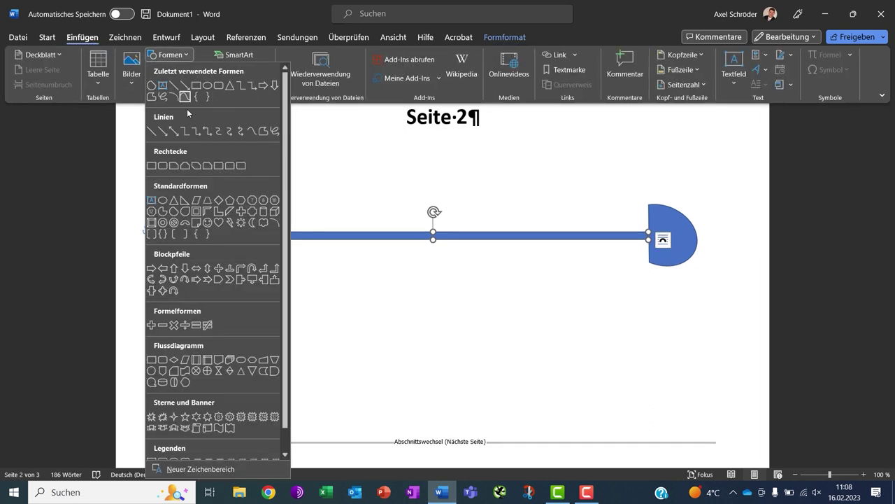
left_click(179, 202)
left_click_drag(221, 174, 285, 213)
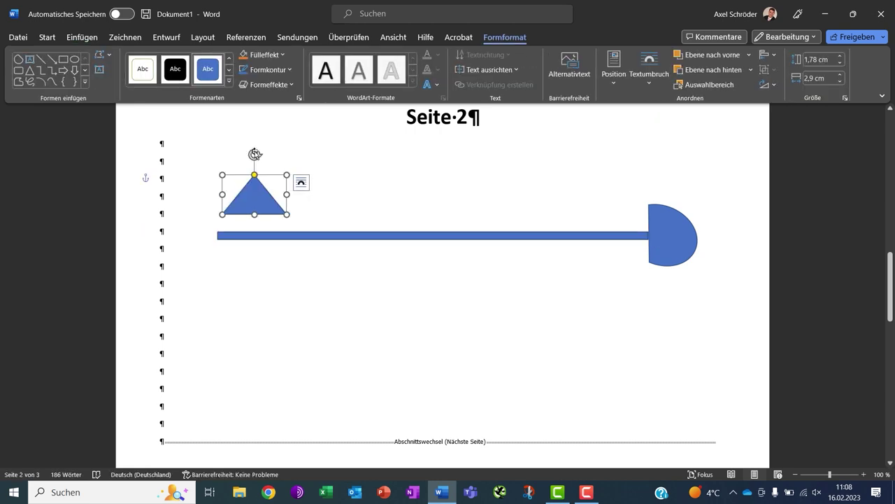
mouse_move(254, 151)
left_mouse_down()
mouse_move(283, 198)
mouse_move(205, 233)
mouse_move(200, 263)
left_mouse_up()
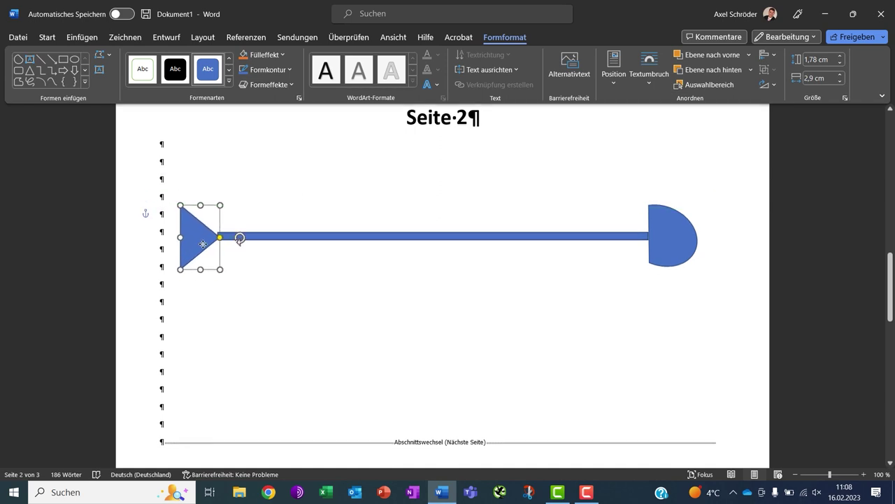
left_click(342, 302)
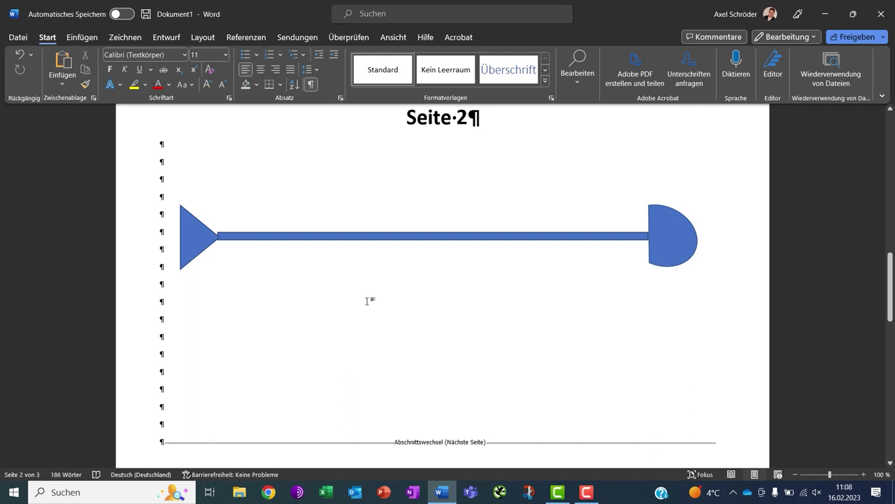
Draw a slanted bone meeting the spine from above and place a copy further left.
scroll(382, 308, "up", 1)
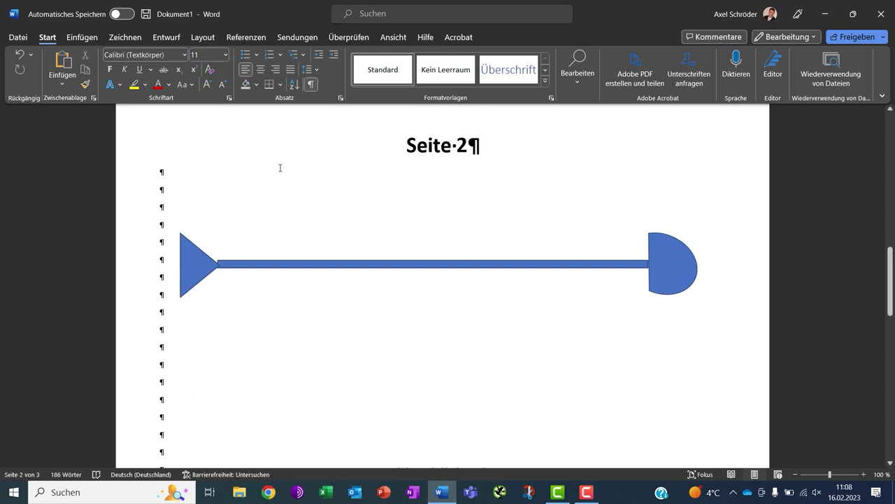
left_click(83, 37)
left_click(183, 55)
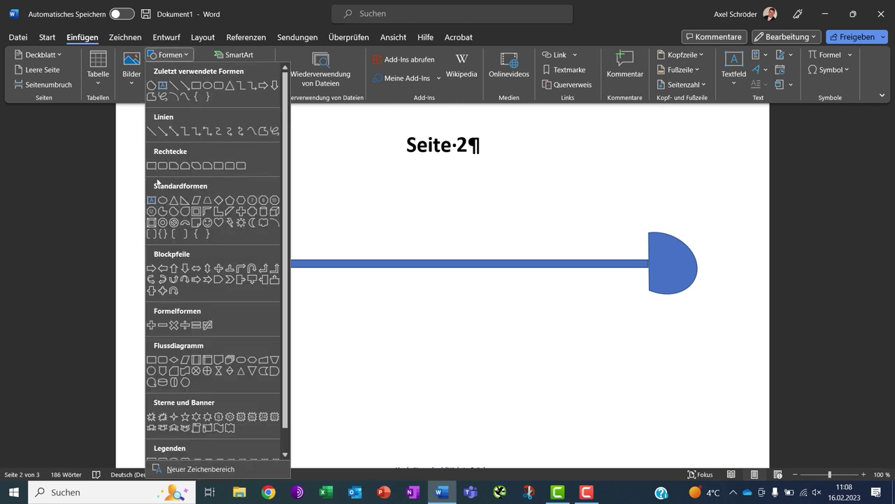
key("Escape")
left_click_drag(519, 178, 519, 263)
mouse_move(520, 156)
left_mouse_down()
mouse_move(507, 179)
mouse_move(484, 171)
left_mouse_up()
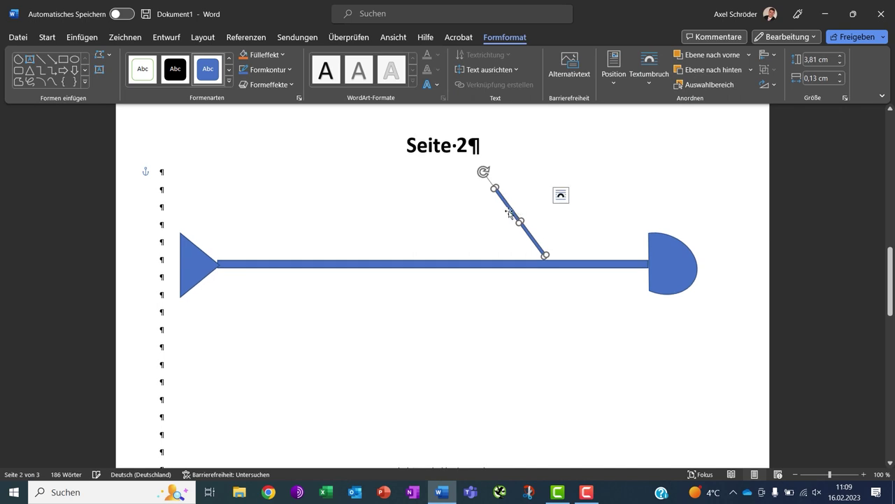
left_click_drag(510, 211, 555, 211)
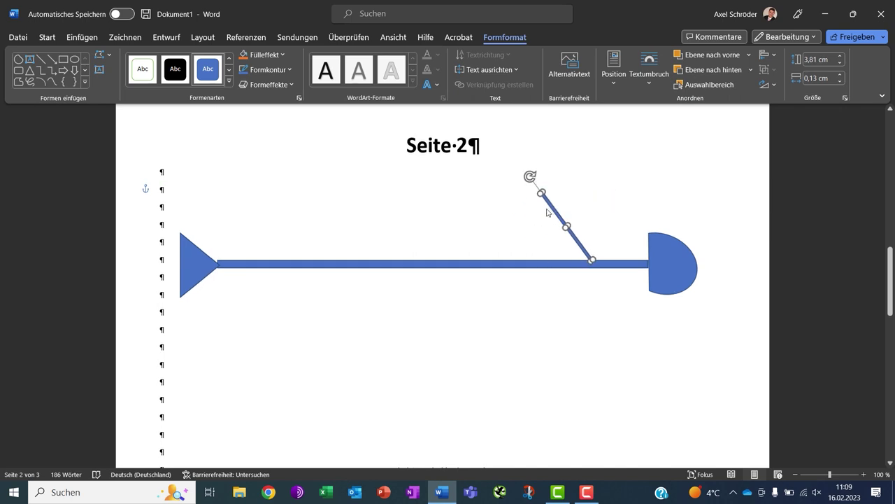
left_click_drag(553, 211, 391, 209, "ctrl")
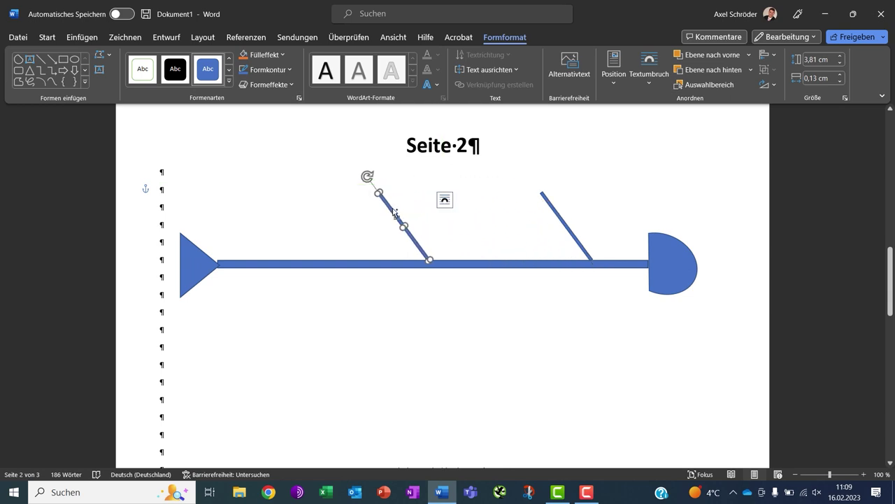
Paste two copies below the spine, slanted the other way, joined to the spine under the upper bones.
key("ctrl+c")
key("ctrl+v")
mouse_move(424, 227)
left_mouse_down()
mouse_move(524, 304)
mouse_move(617, 329)
left_mouse_up()
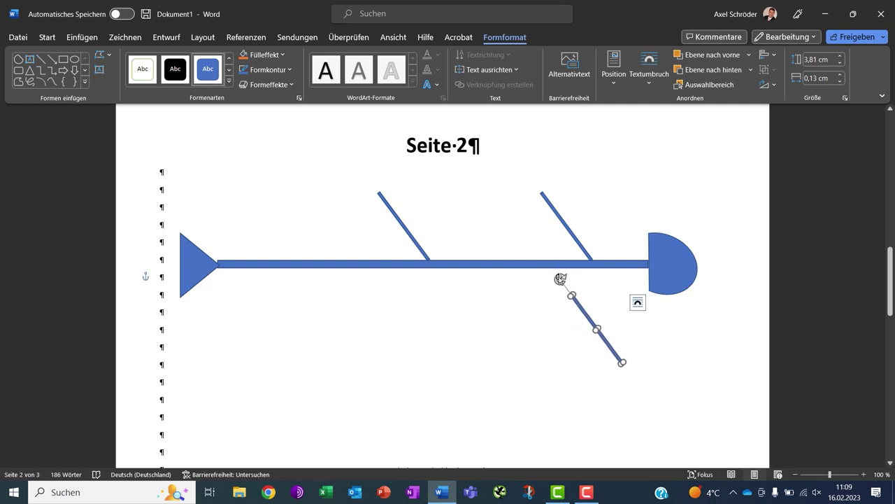
left_click_drag(560, 278, 638, 284)
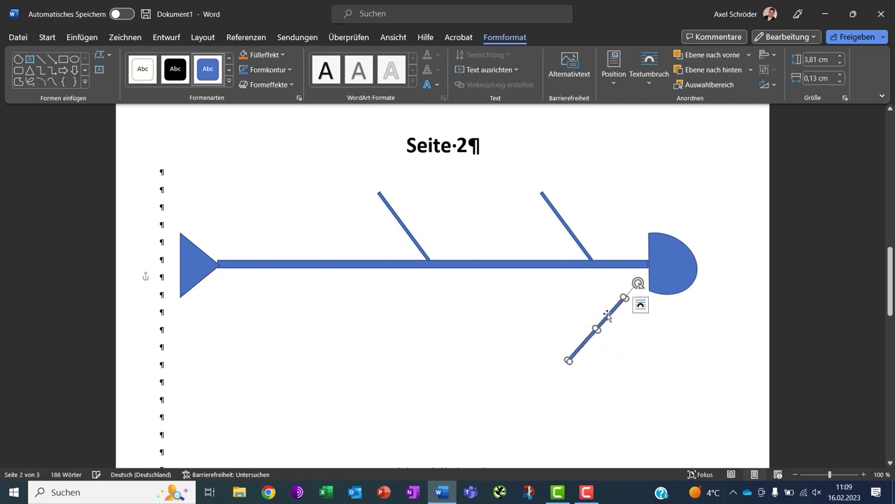
left_click_drag(608, 315, 574, 286)
key("ctrl+v")
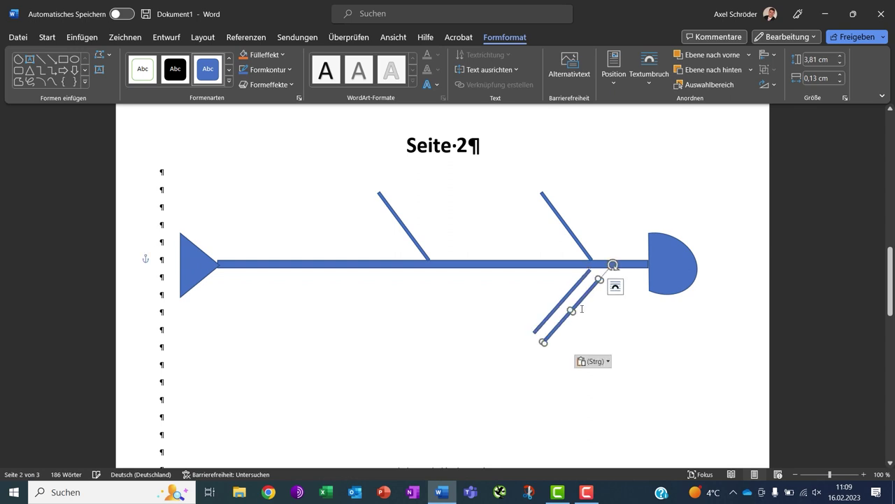
left_click_drag(580, 308, 405, 287)
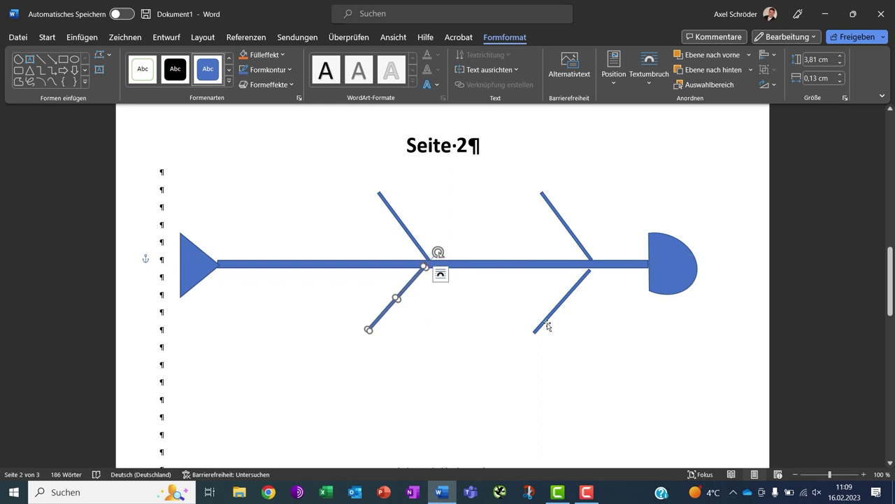
left_click(560, 301)
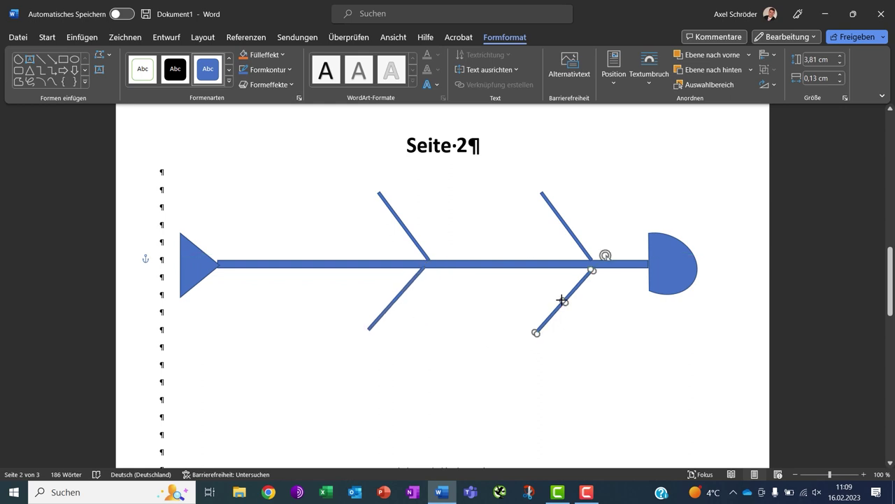
left_click(563, 351)
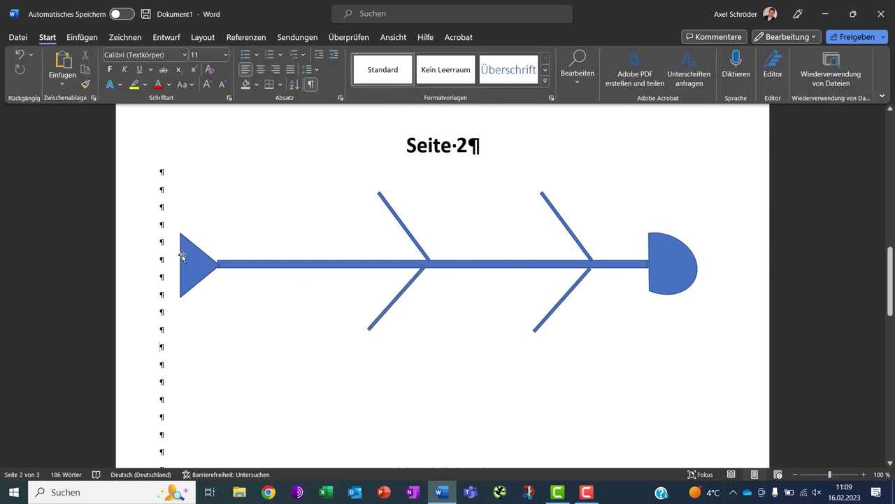
Select the tail, spine, slanted bones and half-circle head, and group them into one object.
left_click(187, 254)
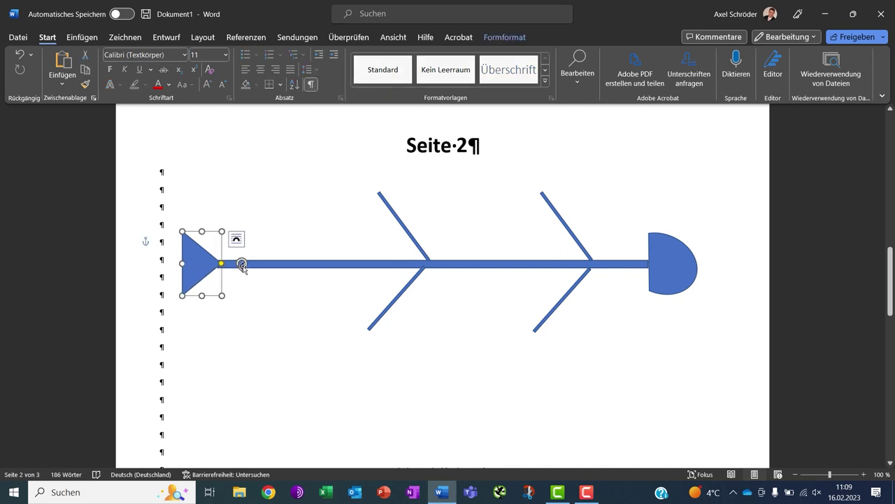
left_click(266, 264, "shift")
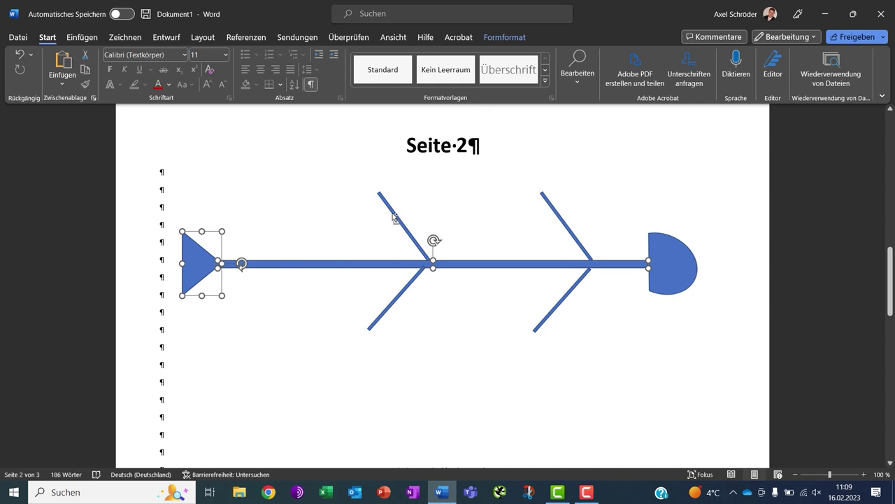
left_click(394, 218, "ctrl")
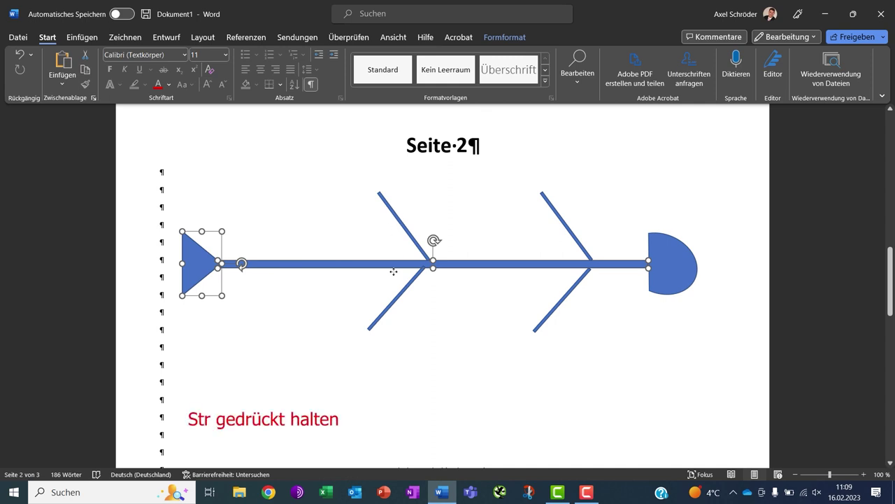
left_click(396, 308, "ctrl")
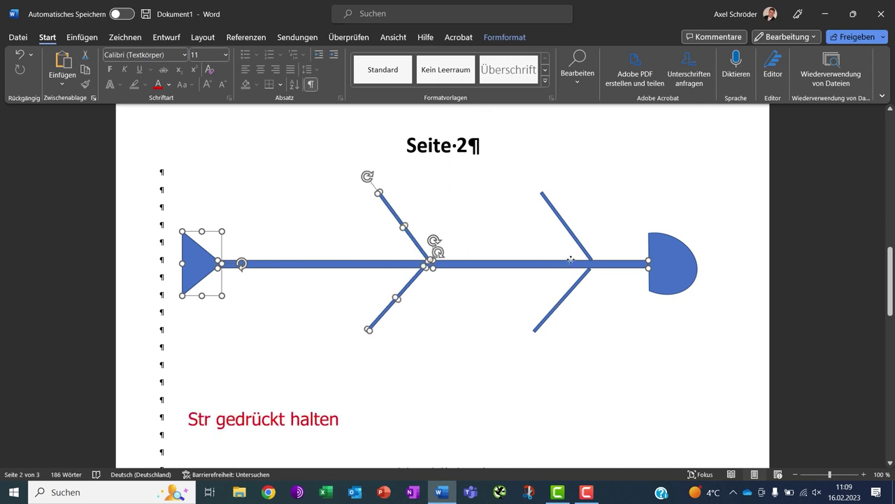
left_click(569, 237, "ctrl")
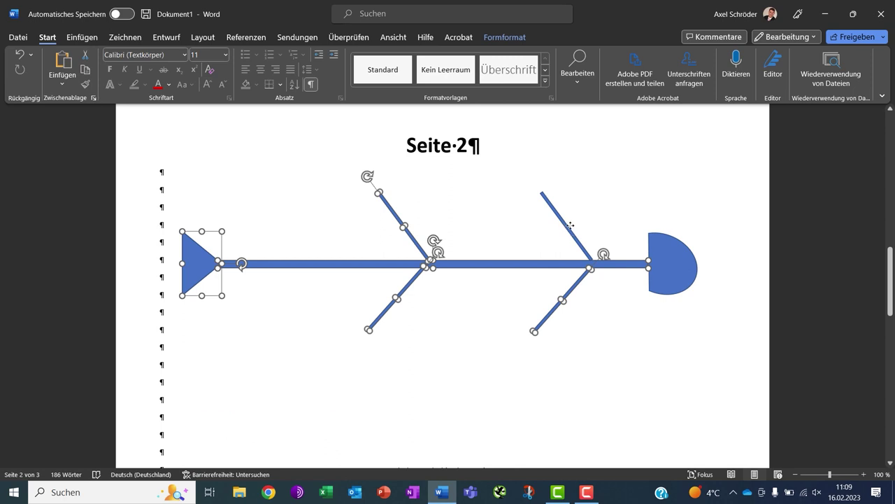
left_click(673, 262, "ctrl")
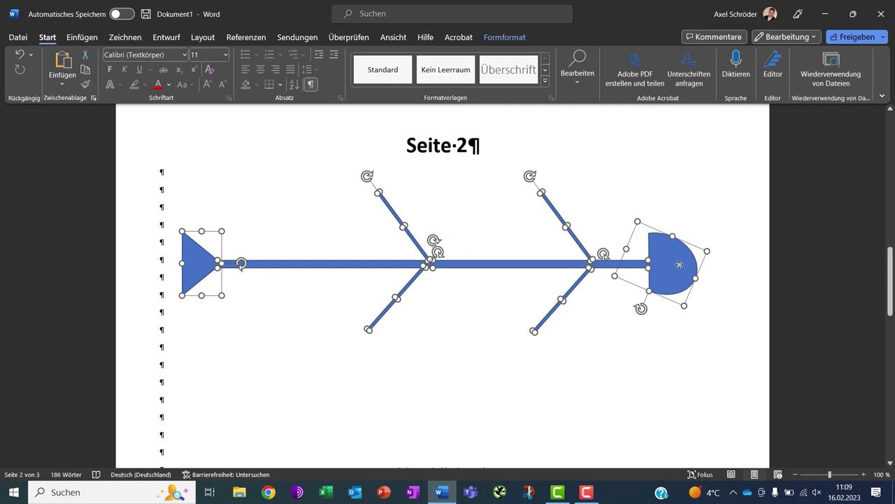
right_click(679, 268)
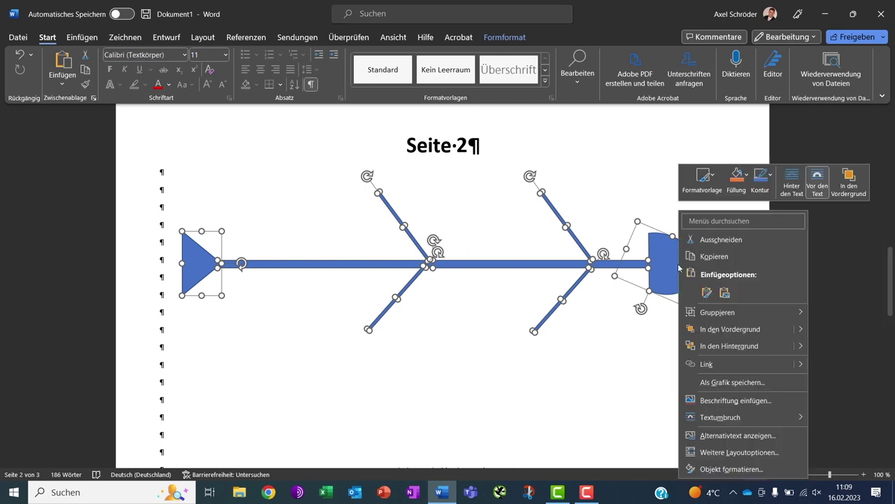
mouse_move(717, 314)
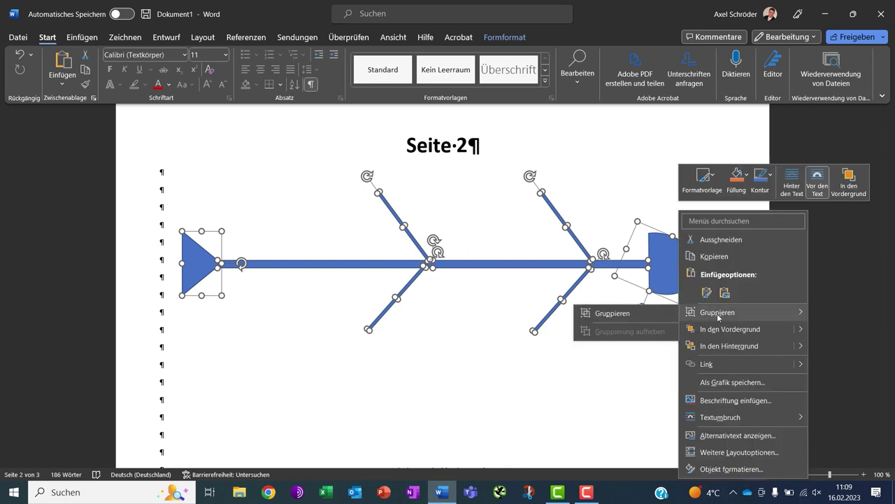
left_click(643, 315)
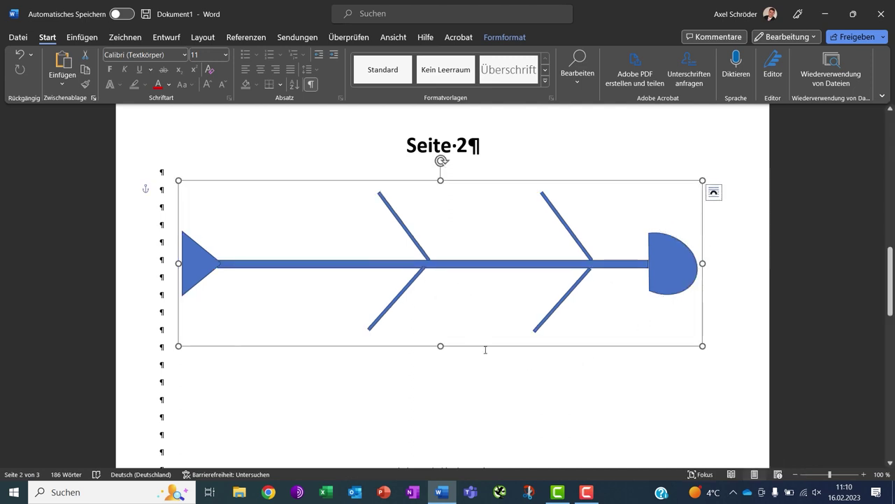
Shift the grouped fishbone down the page and draw a text box reading 'Mensch' above its upper-right rib.
left_click_drag(485, 348, 493, 407)
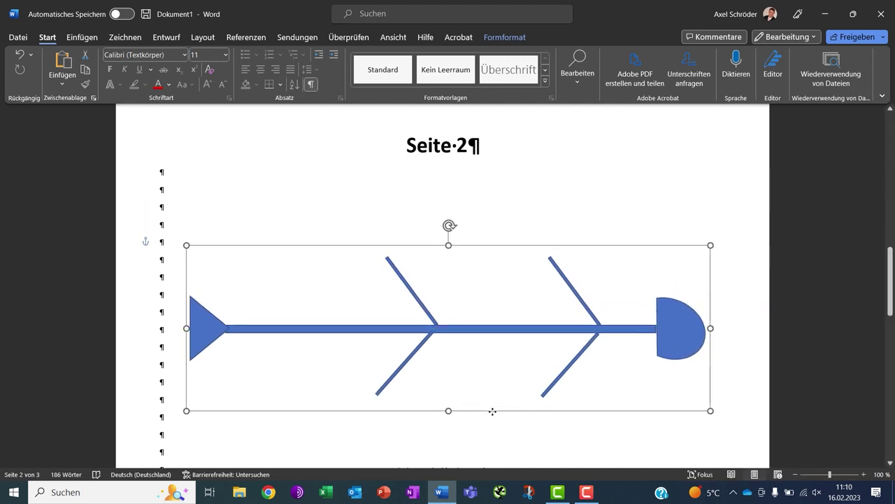
left_click(522, 197)
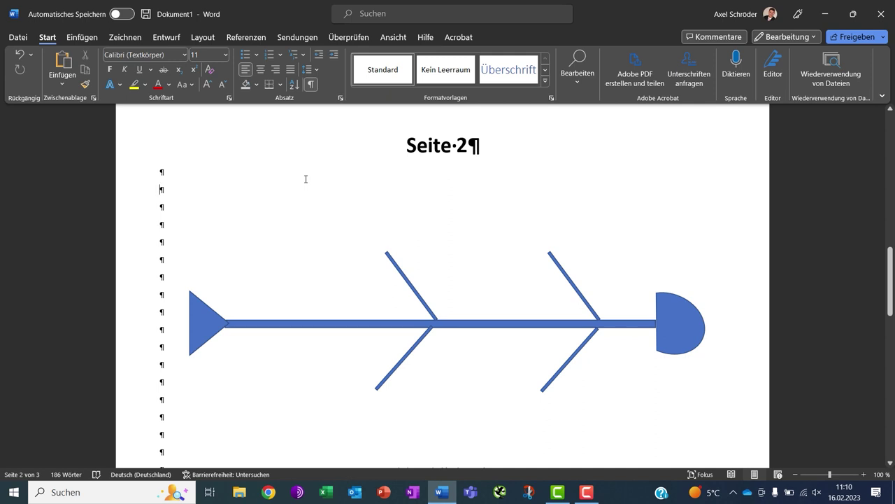
left_click(85, 41)
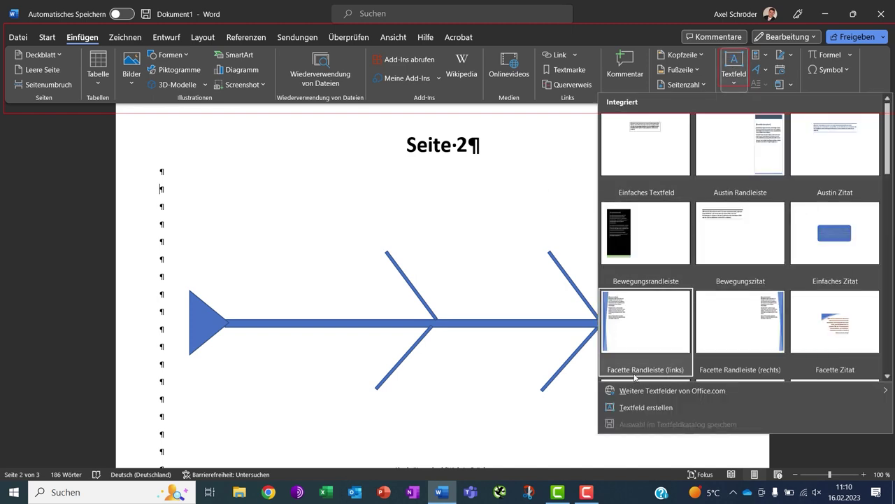
left_click(653, 410)
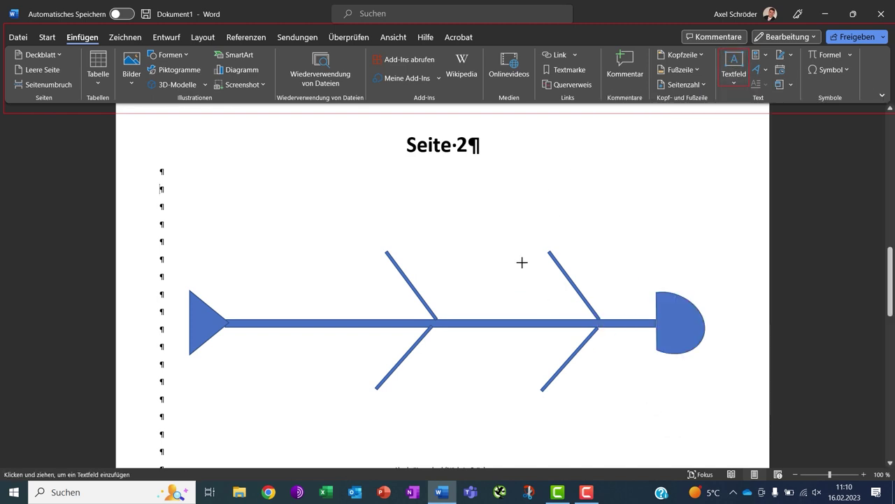
left_click_drag(505, 226, 619, 251)
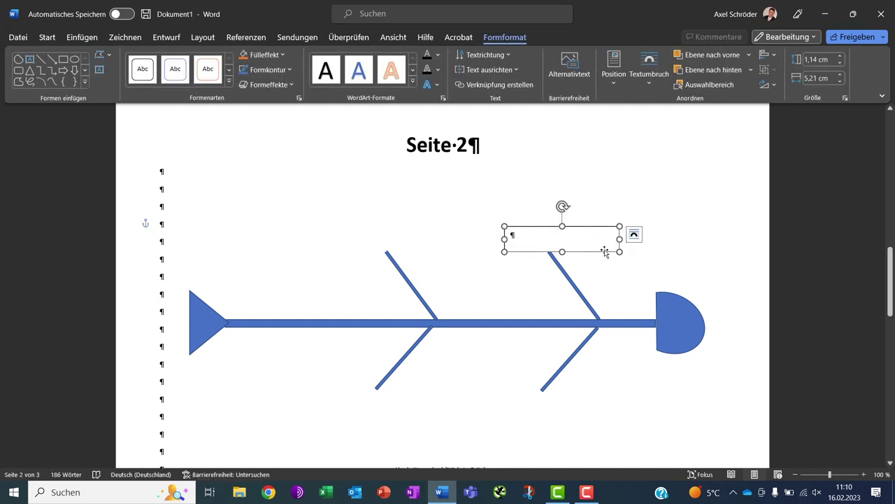
type("Mensch")
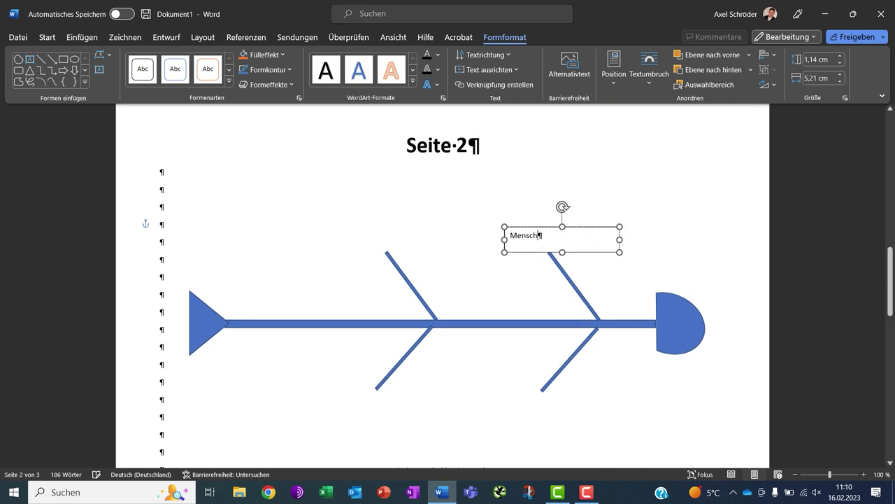
left_click(600, 227)
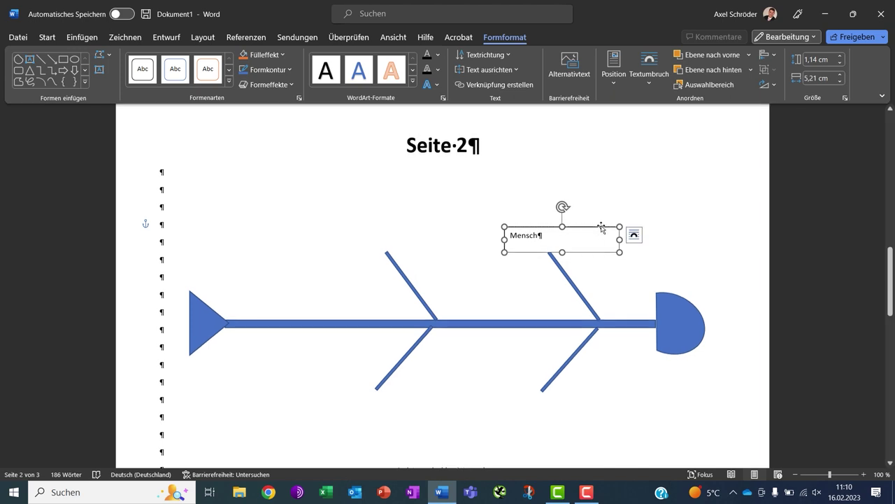
left_click(47, 37)
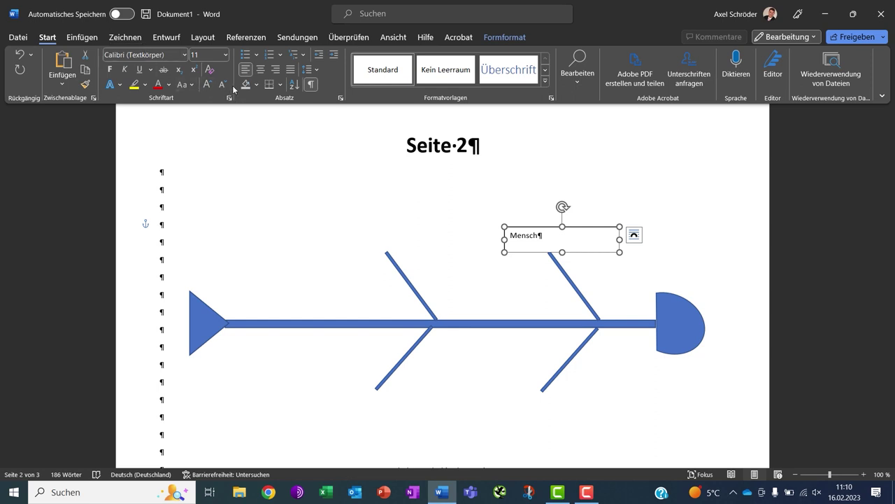
Enlarge the 'Mensch' label to 18 pt and set its text box outline to Keine Linie.
double_click(551, 238)
key("ctrl+shift+greater")
key("ctrl+shift+greater")
key("ctrl+shift+greater")
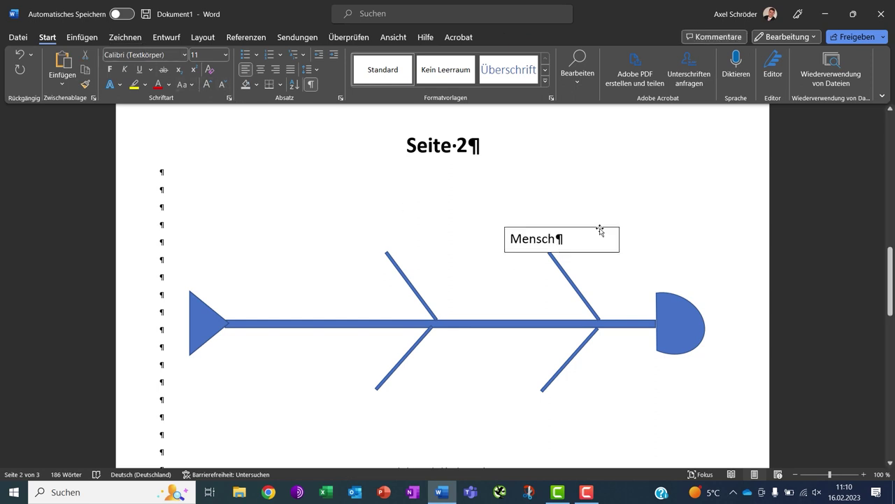
right_click(601, 230)
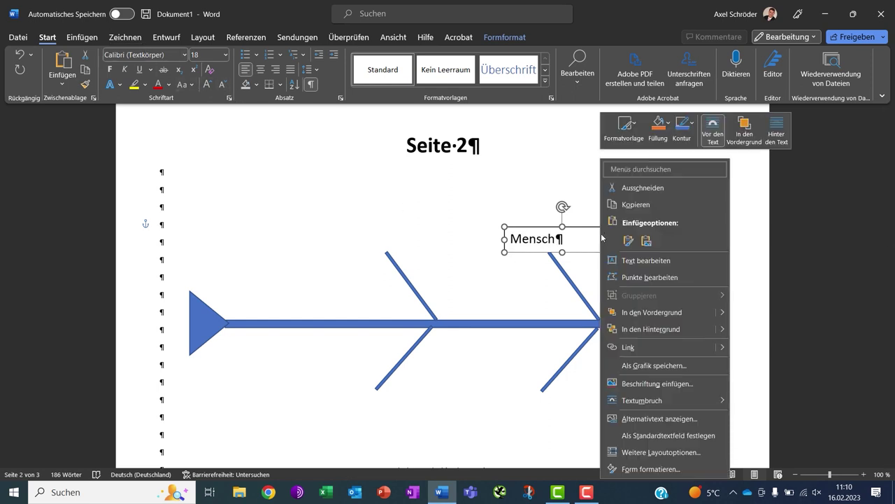
left_click(675, 468)
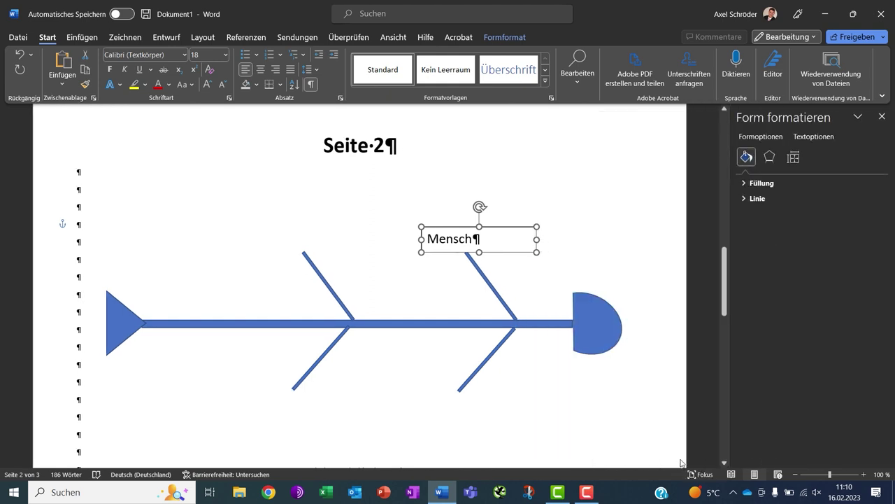
left_click(752, 198)
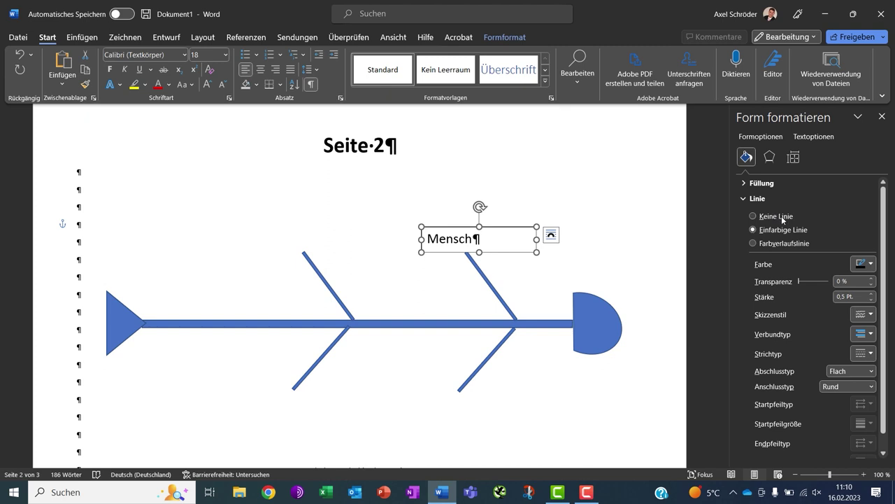
left_click(782, 217)
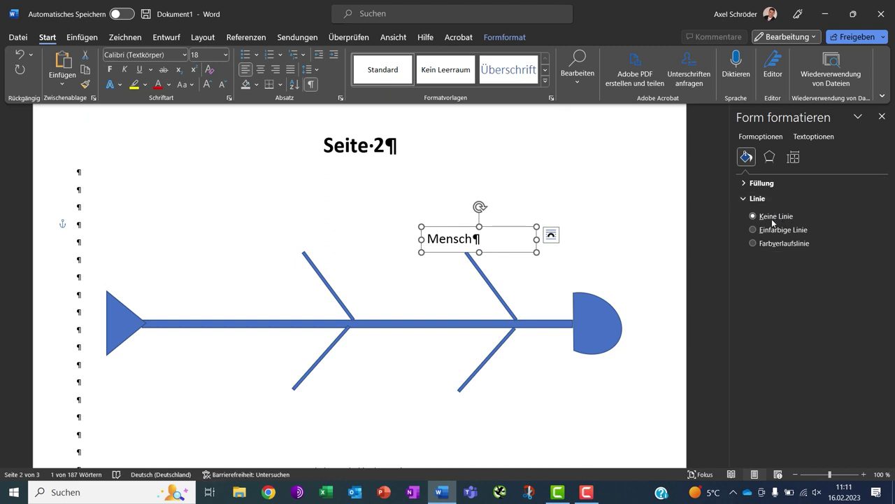
left_click(656, 239)
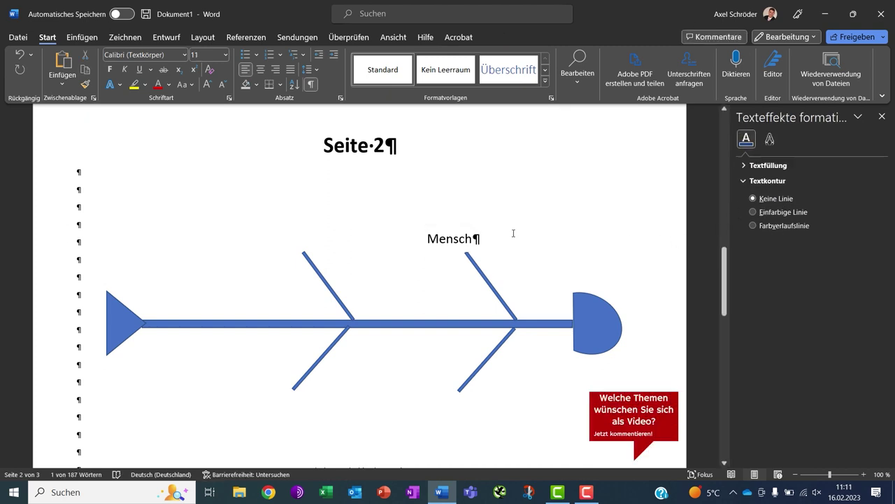
left_click(454, 236)
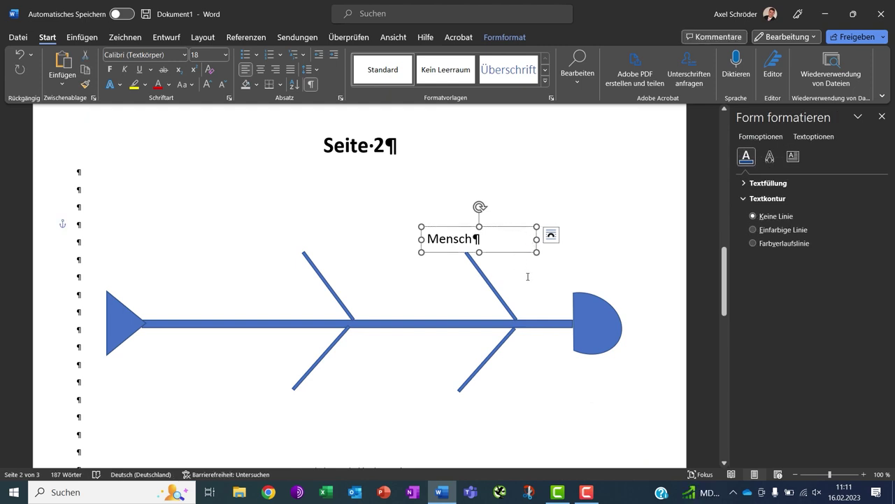
Paste a copy of the Mensch label onto the upper-left branch and retype it as 'Material'.
left_click(528, 277)
key("ctrl+v")
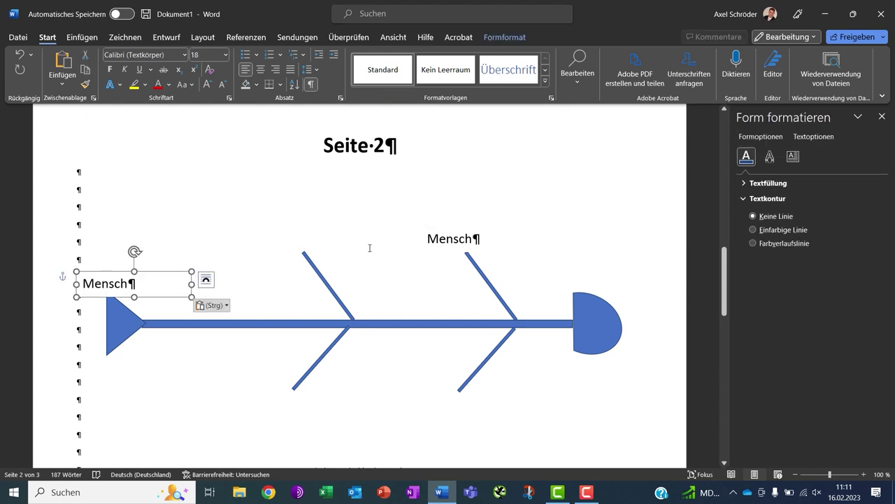
left_click_drag(173, 272, 360, 231)
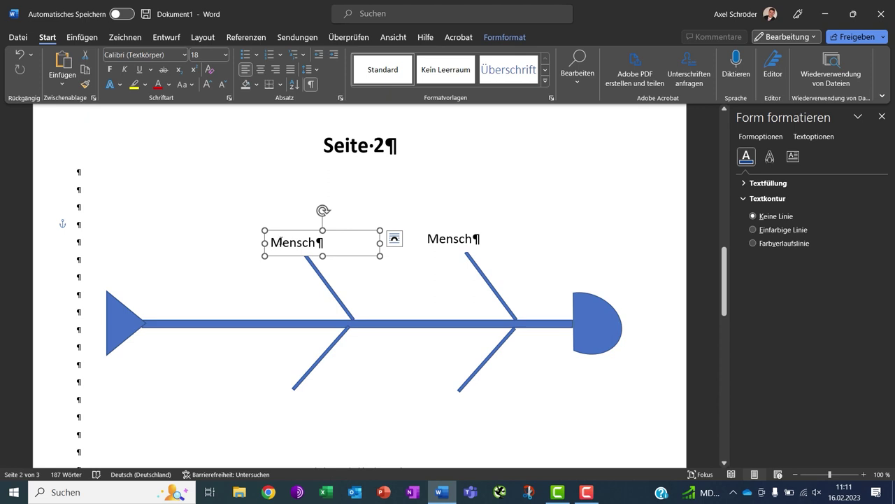
left_click_drag(272, 242, 319, 242)
type("Materia")
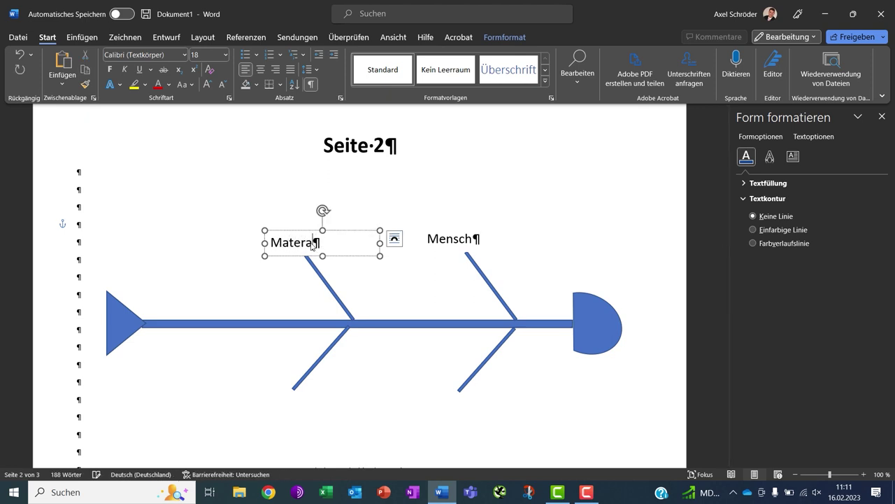
type("l")
left_click(231, 256)
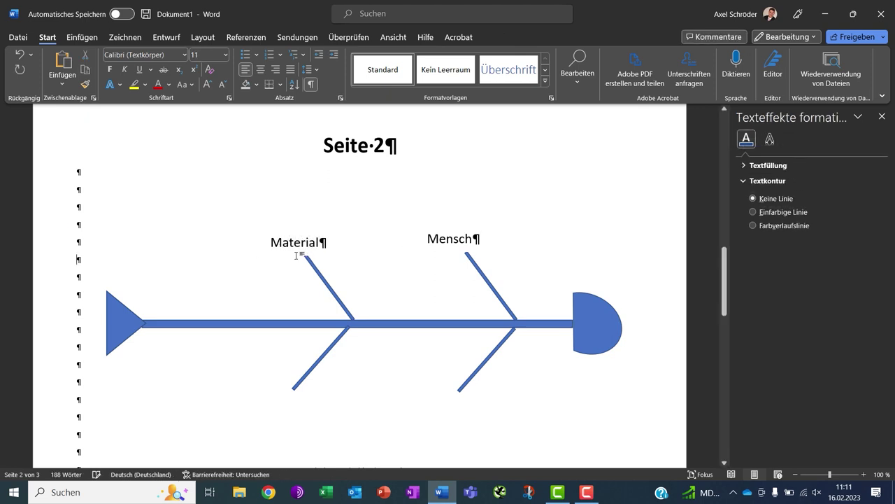
Copy the label to the two lower branches and rename the copies 'Methode' and 'Maschine'.
left_click(295, 256)
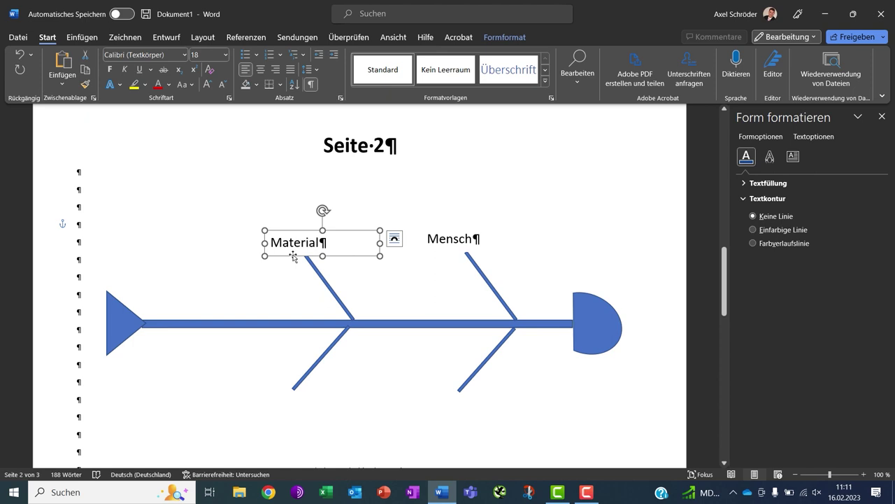
left_click_drag(294, 257, 496, 425, "ctrl")
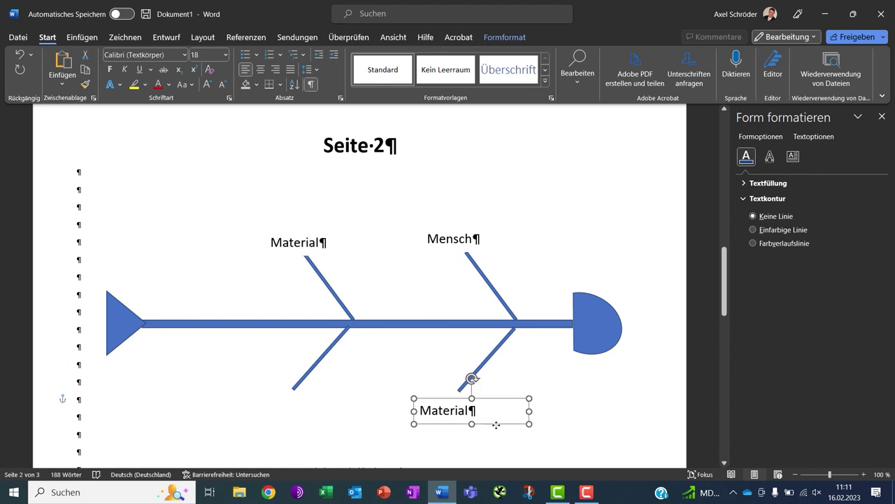
left_click(429, 411)
type("ethod")
key("Delete")
key("Delete")
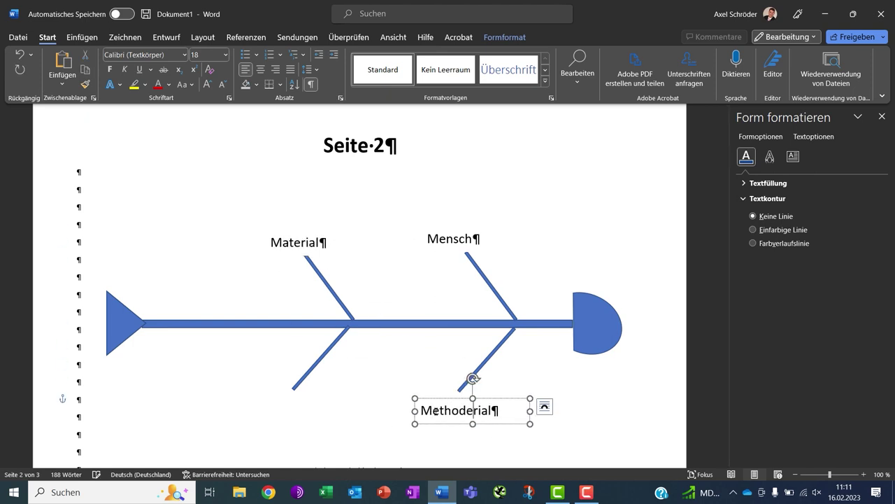
key("Delete")
key("Delete")
key("Delete")
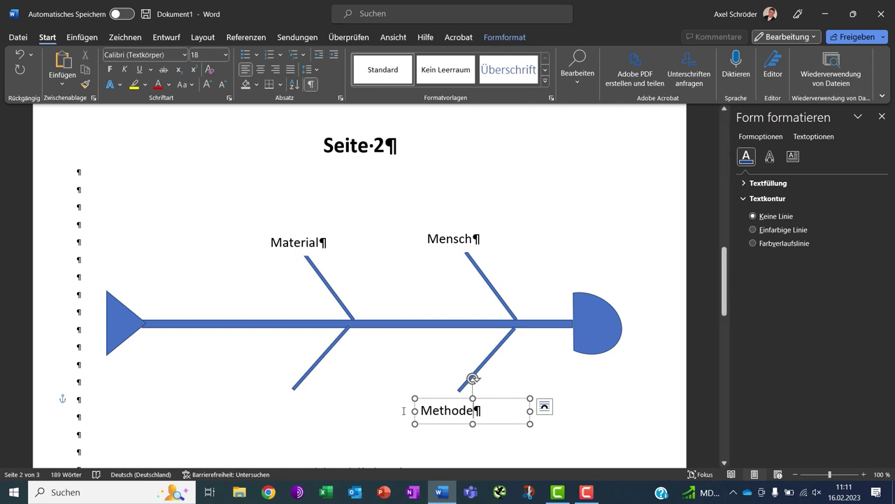
mouse_move(440, 428)
left_mouse_down()
mouse_move(449, 437)
mouse_move(258, 423)
mouse_move(296, 406)
left_mouse_up()
type("aschi")
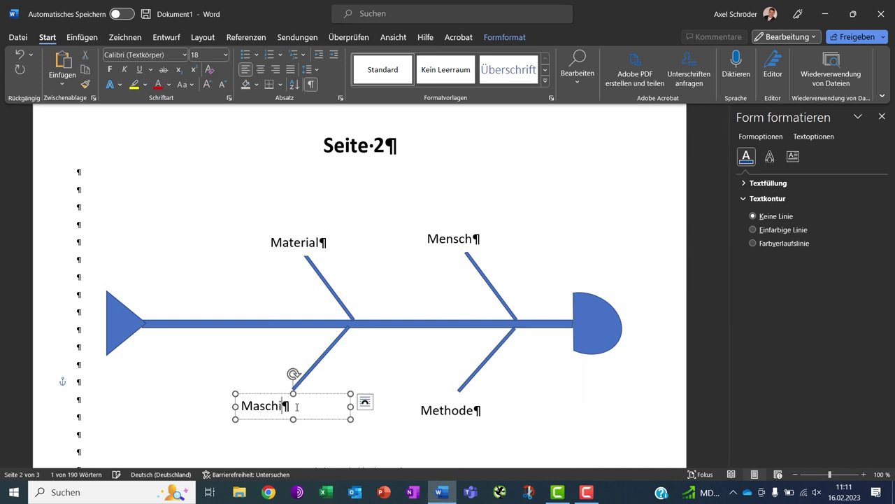
type("ne")
left_click(196, 368)
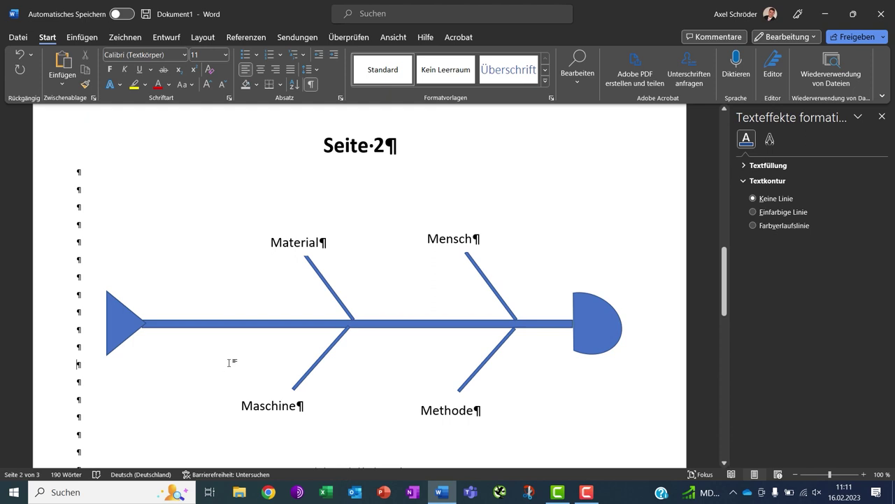
Create a text box near the fish head containing 'Wie kann der Dieselverbrauch gesenkt werden?'.
scroll(236, 360, "down", 1)
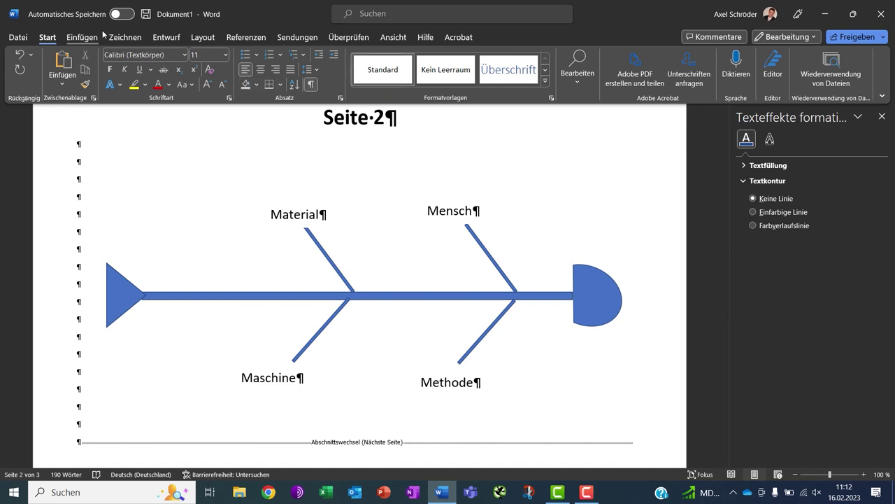
left_click(82, 37)
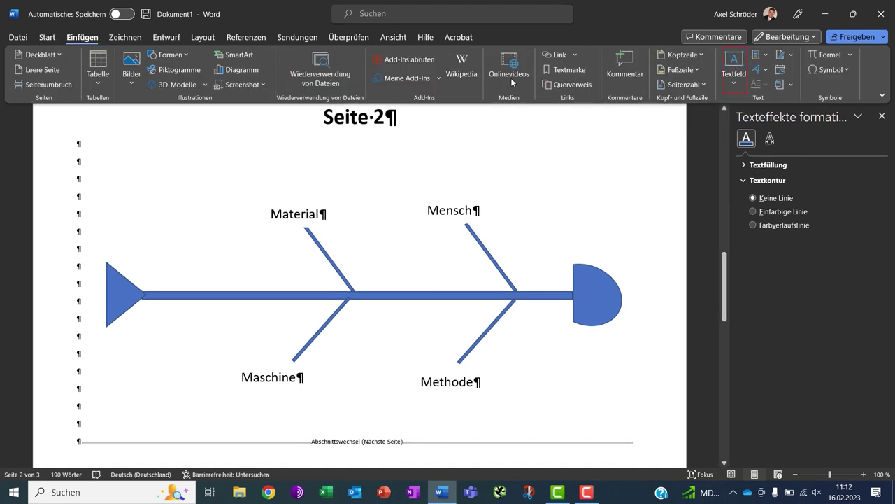
left_click(734, 75)
left_click(656, 408)
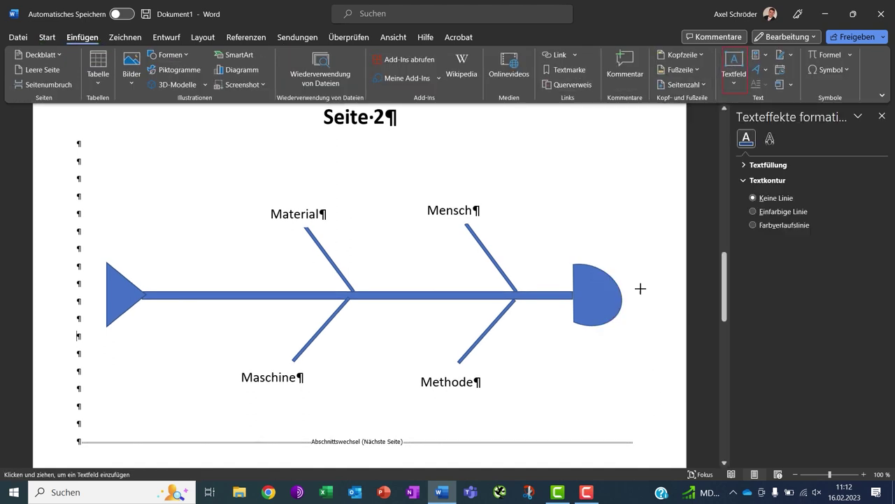
left_click(594, 365)
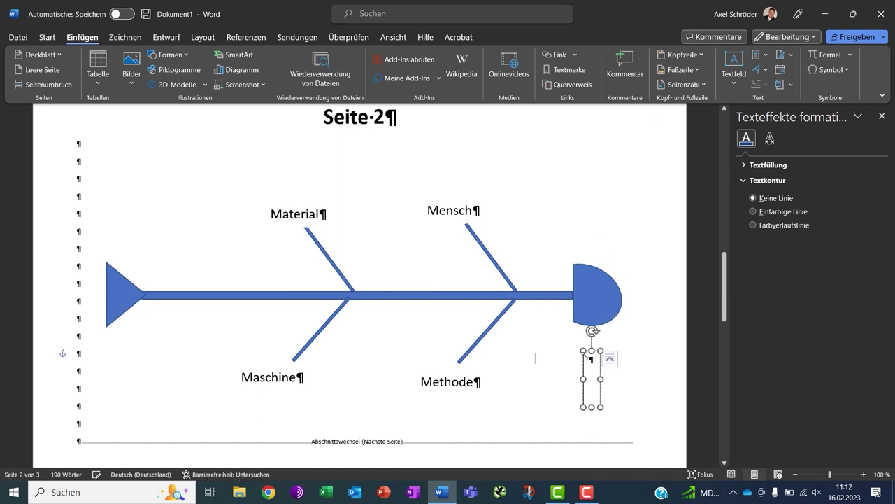
type("Wie kann der Dieselverbrauch gesenkt werden?")
Resize the problem box so it wraps to three lines, place it on the fish head, and hide formatting marks.
left_click_drag(613, 353, 507, 336)
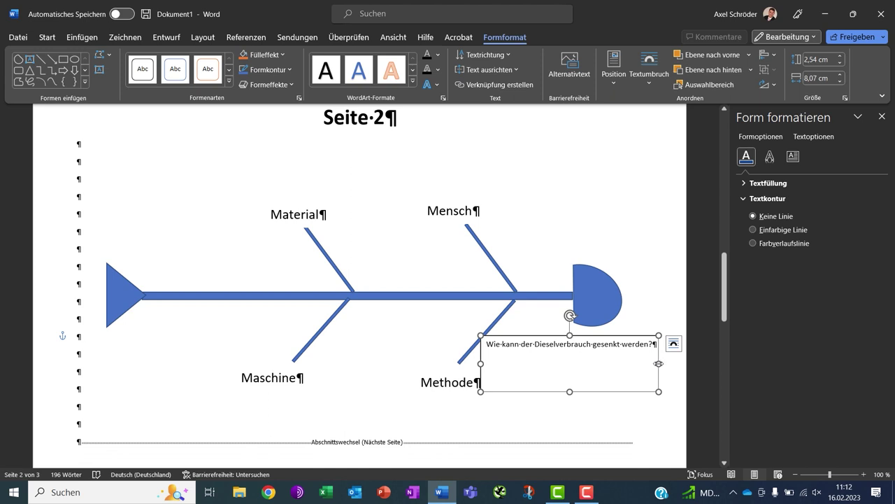
mouse_move(659, 363)
left_mouse_down()
mouse_move(575, 363)
mouse_move(646, 334)
left_mouse_up()
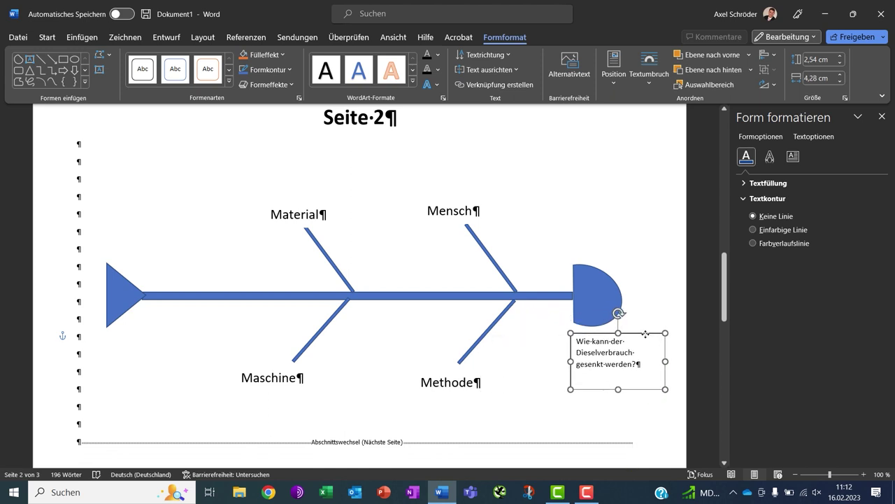
left_click_drag(619, 389, 619, 378)
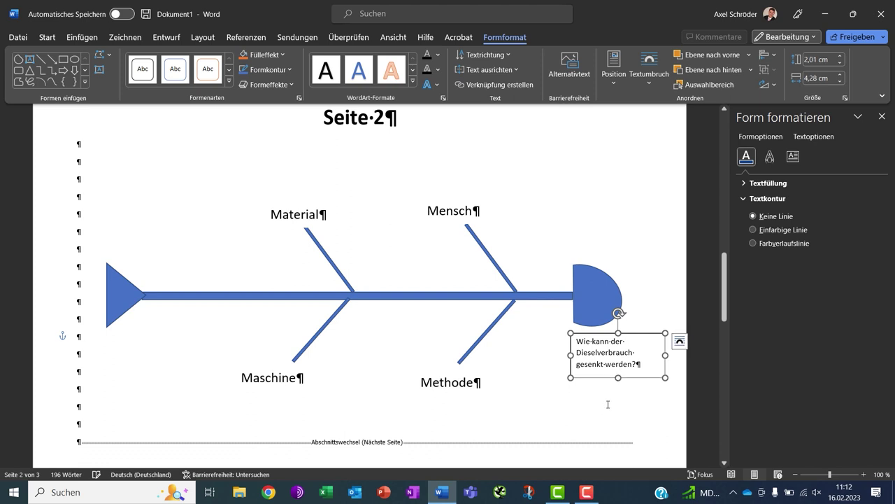
left_click(608, 405)
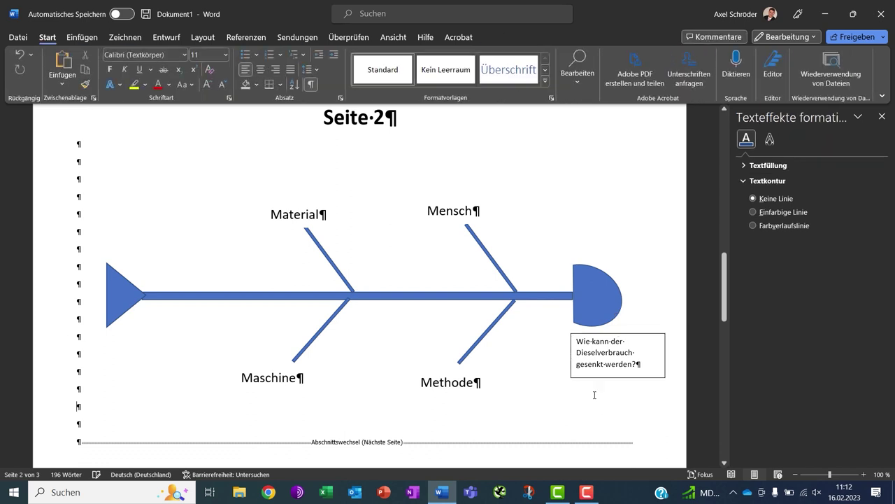
left_click(643, 333)
left_click_drag(655, 334, 669, 275)
left_click(639, 349)
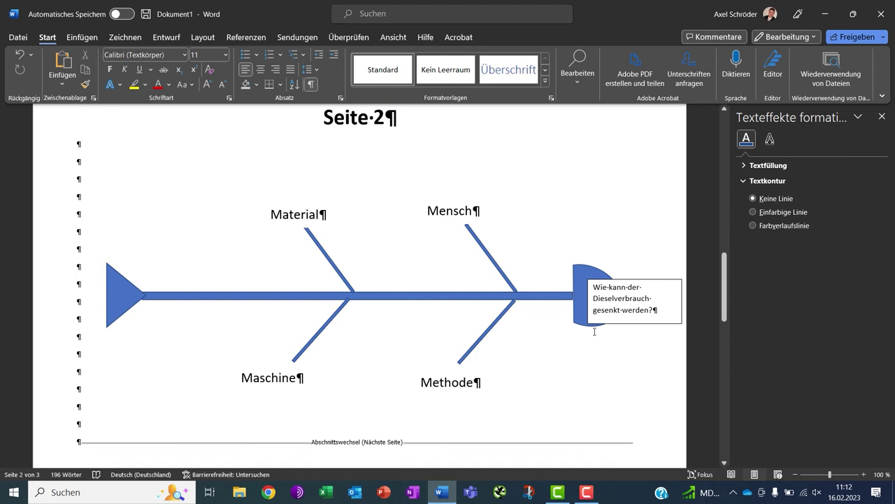
left_click(313, 84)
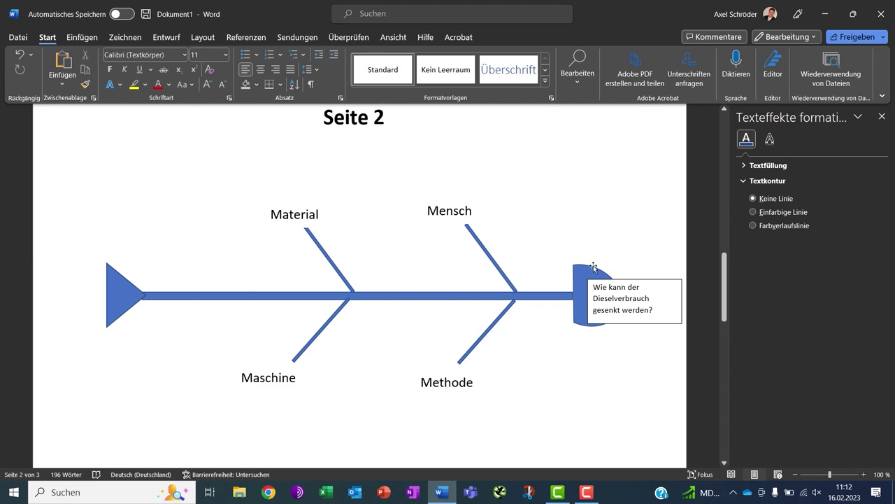
Duplicate the problem box, move it below Mensch, and retype it as 'Individuelles Fahrverhalten'.
left_click(640, 280)
key("ctrl+c")
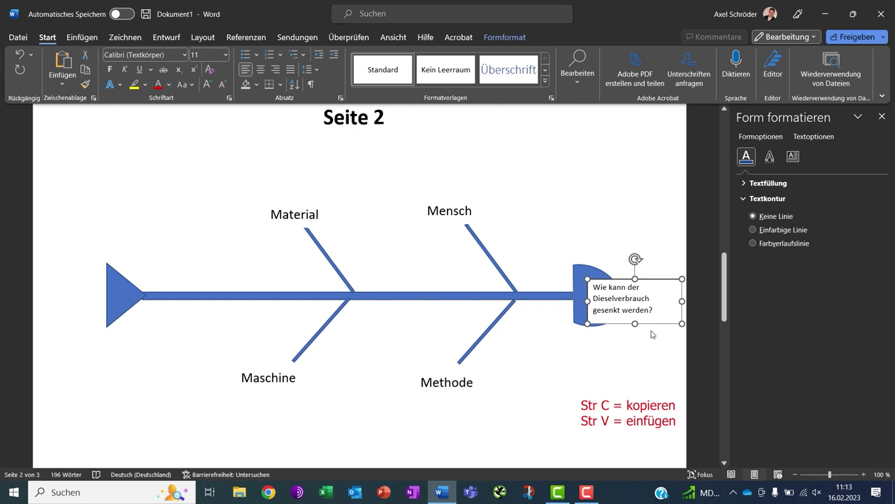
key("ctrl+v")
left_click_drag(624, 335, 432, 273)
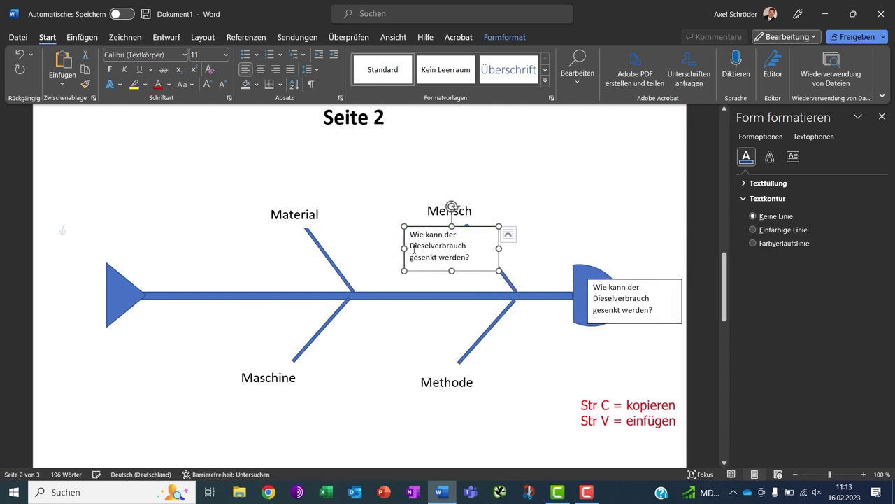
left_click_drag(410, 233, 479, 268)
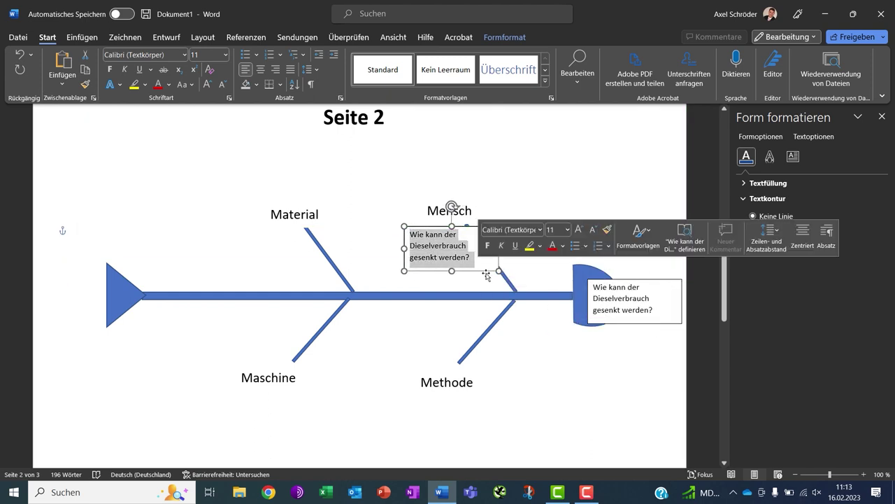
type("Individuell")
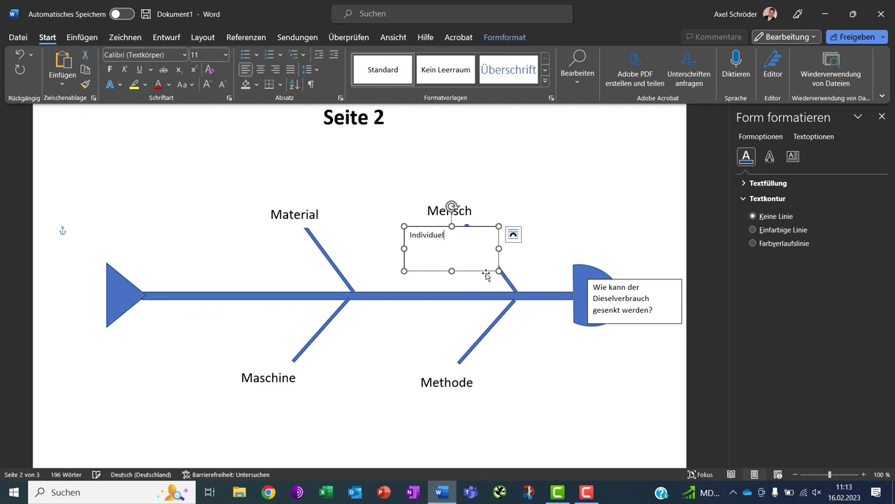
type("es Fahrverhal")
type("ten")
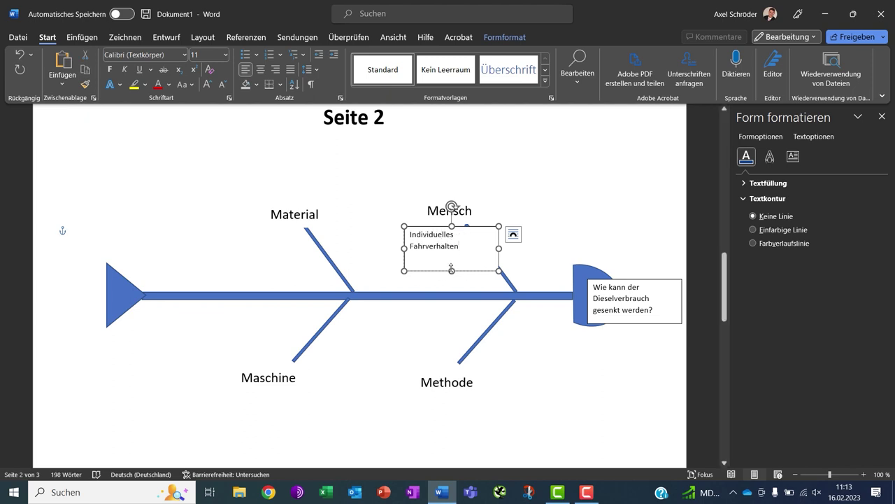
Shrink the cause box text to 7 pt, fit the box to it, and paste a second copy.
left_click_drag(452, 270, 452, 253)
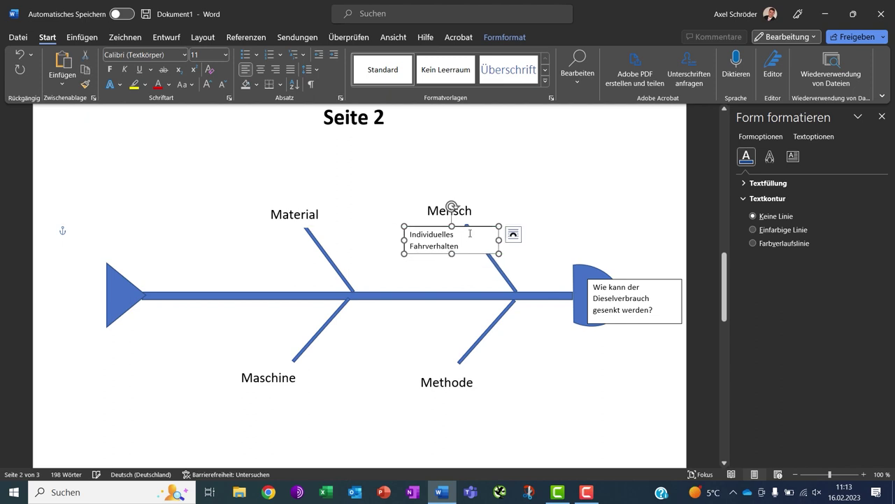
left_click(229, 87)
left_click(228, 87)
left_click(229, 87)
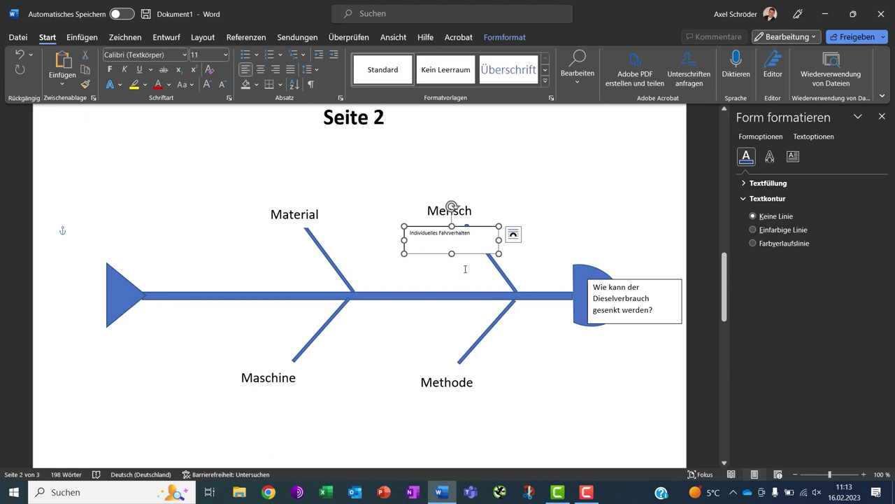
left_click_drag(499, 253, 452, 247)
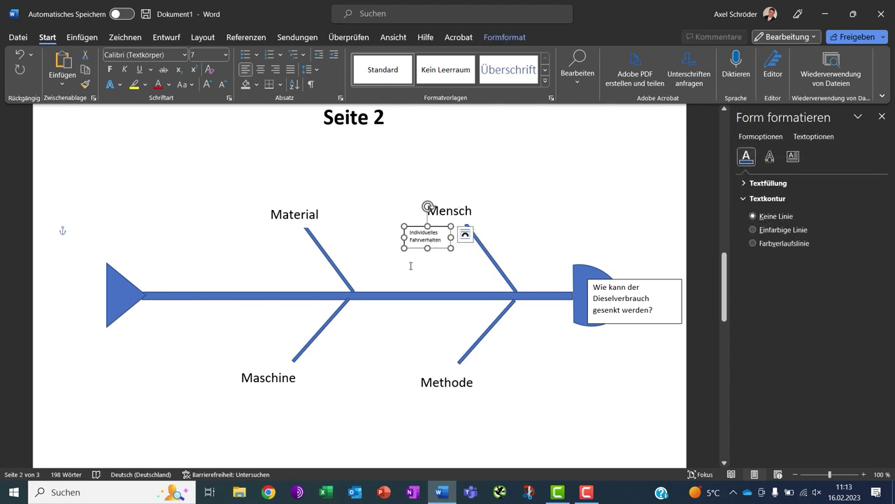
left_click(424, 261)
key("ctrl+v")
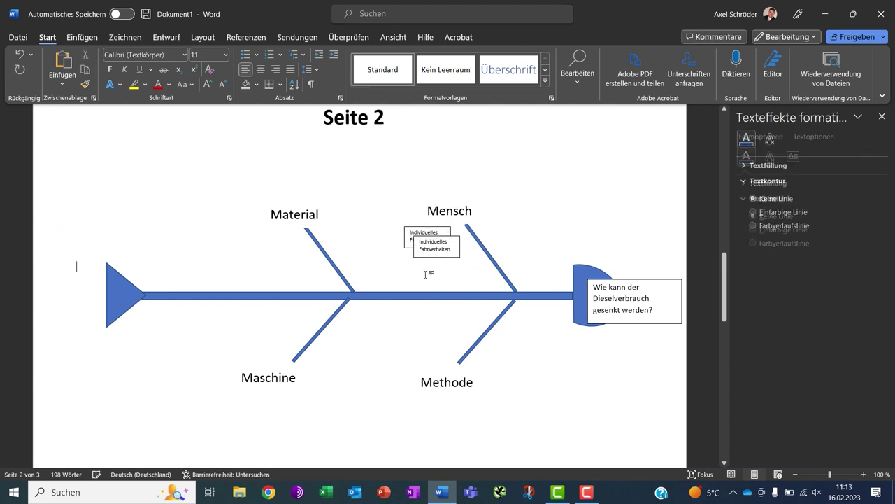
Move the duplicate above the Methode label, retype it 'Tourenplanung kann optimiert werden', and heighten it to fit.
mouse_move(429, 259)
left_mouse_down()
mouse_move(429, 358)
mouse_move(455, 360)
left_mouse_up()
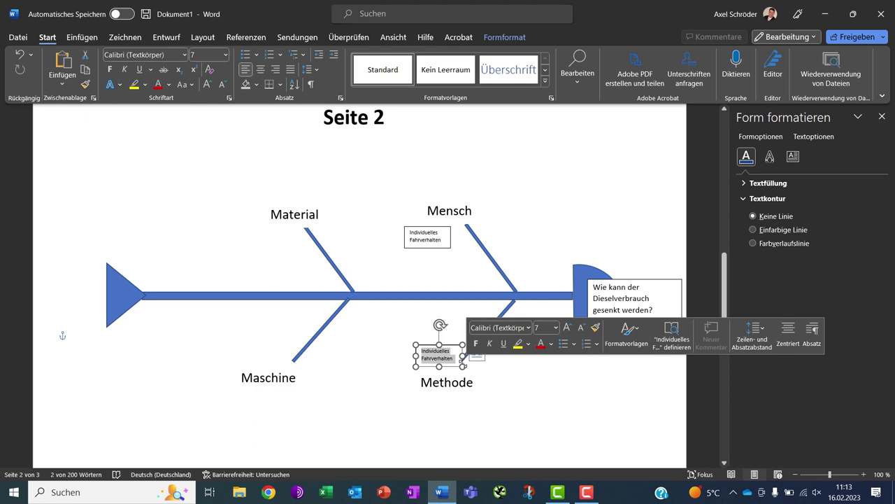
type("To")
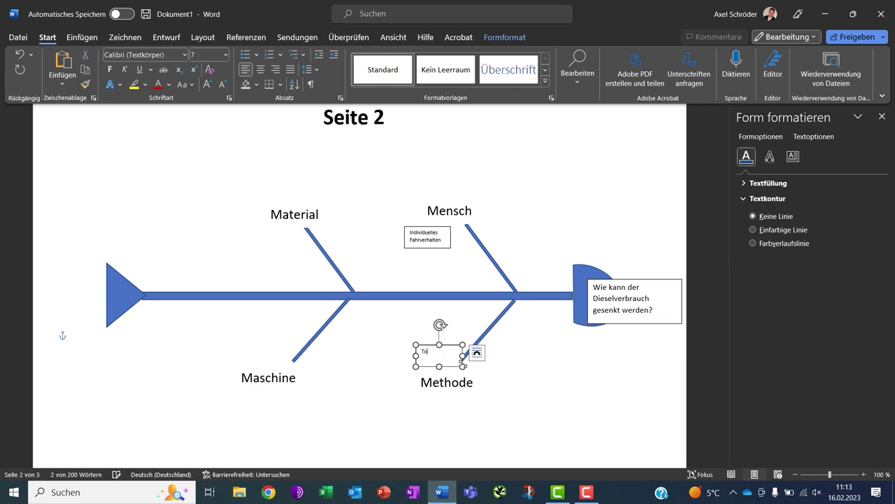
type("urenplanung")
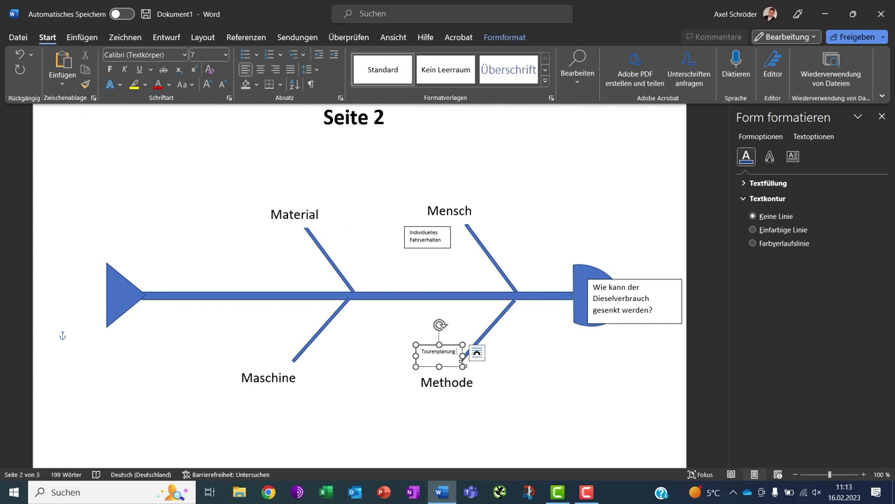
type(" kann optimiert")
left_click_drag(440, 367, 440, 371)
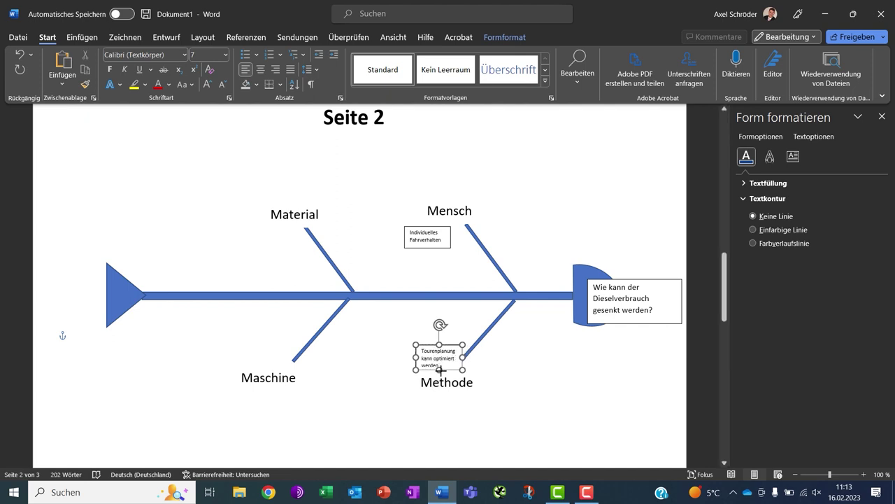
left_click(465, 383)
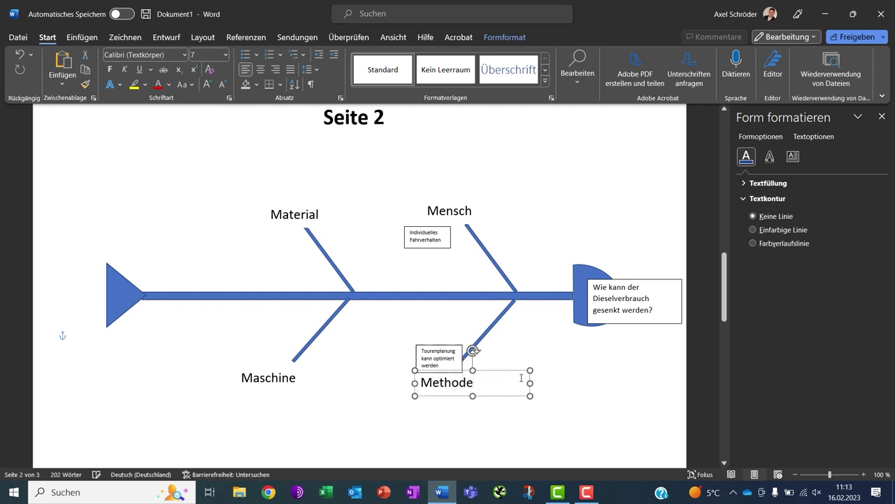
left_click(376, 388)
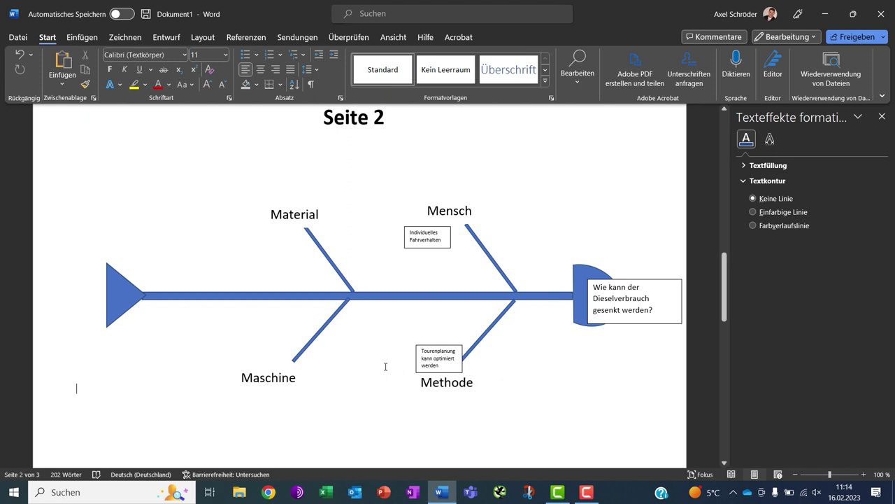
scroll(396, 366, "up", 1)
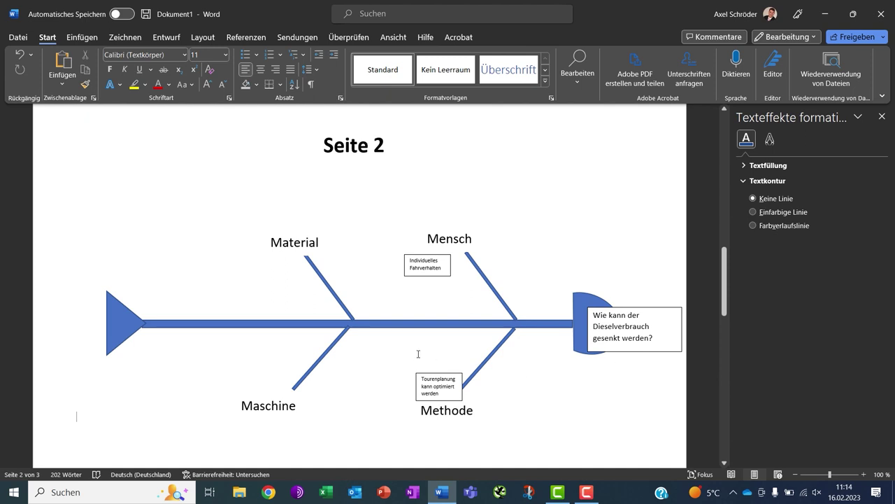
scroll(418, 350, "down", 1)
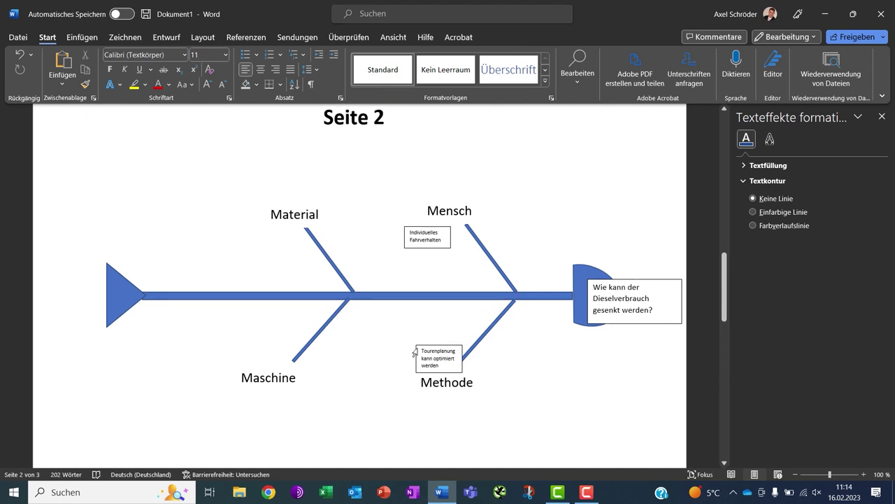
scroll(420, 343, "down", 2)
scroll(422, 339, "down", 4)
scroll(403, 326, "down", 4)
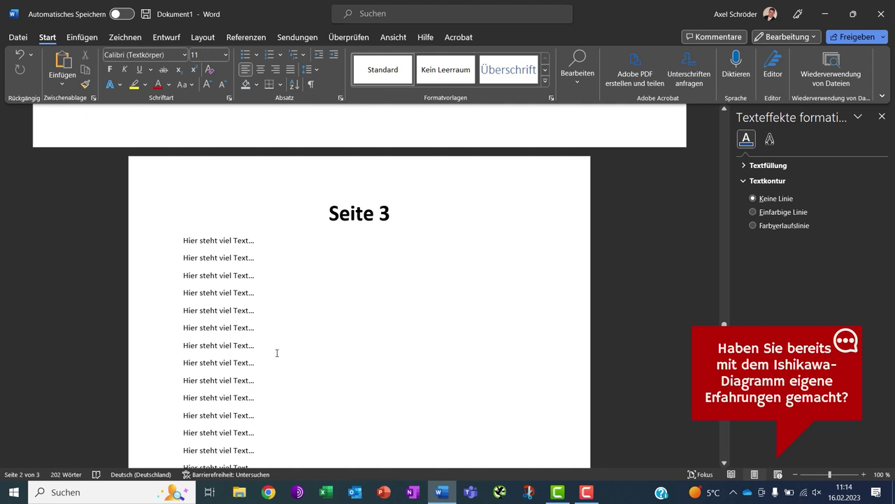
scroll(347, 344, "up", 2)
scroll(345, 341, "up", 7)
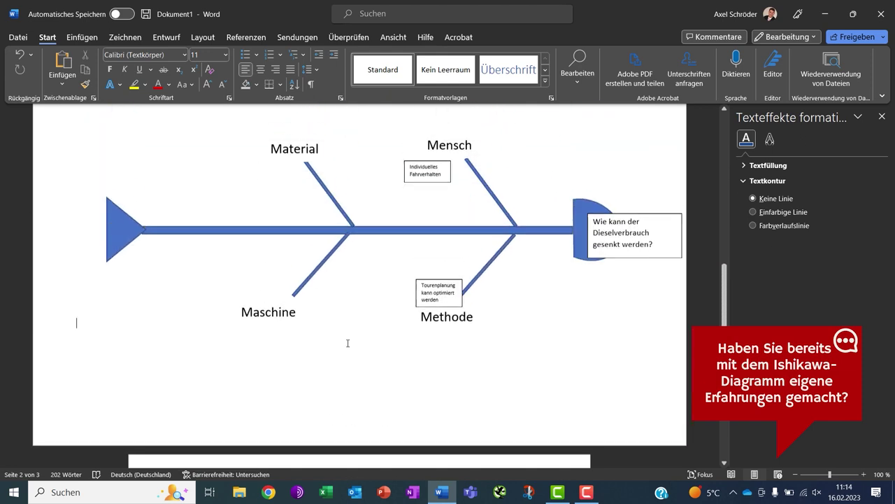
scroll(356, 308, "up", 3)
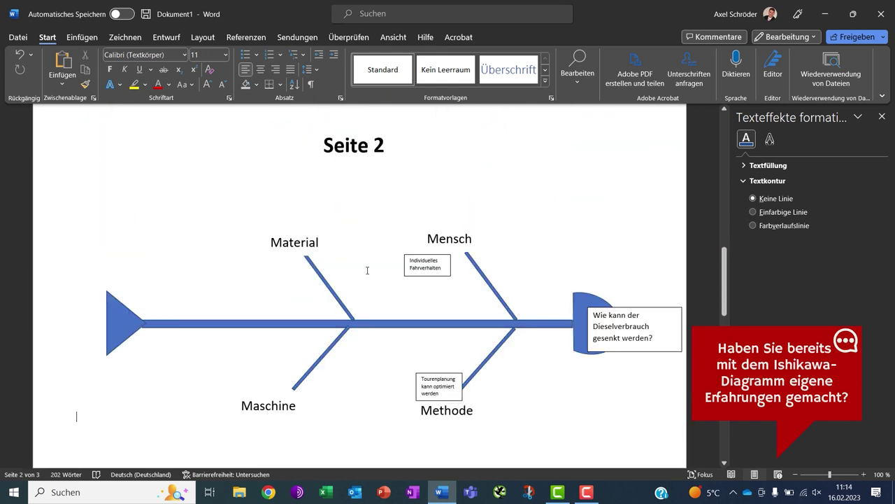